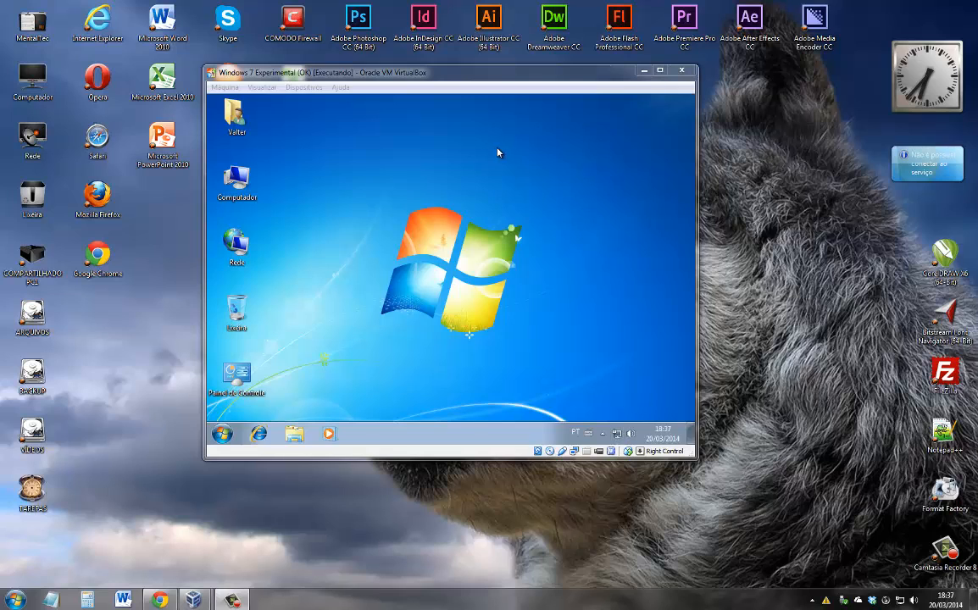
Switch the Windows 7 virtual machine window to full-screen mode.
{"action": "left_click_drag", "start_coordinate": [450, 67], "coordinate": [420, 101]}
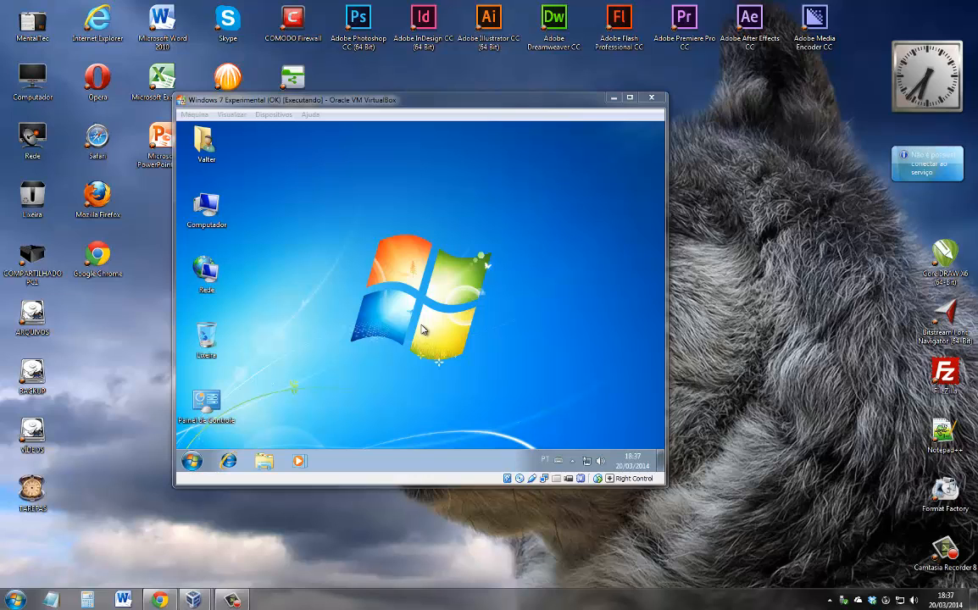
{"action": "left_click", "coordinate": [238, 116]}
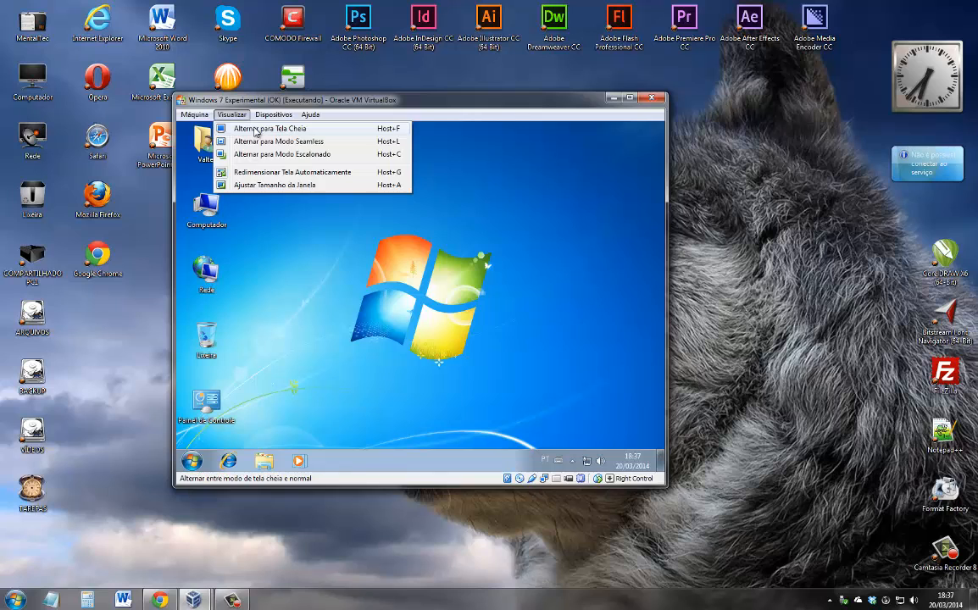
{"action": "left_click", "coordinate": [237, 128]}
{"action": "left_click", "coordinate": [395, 342]}
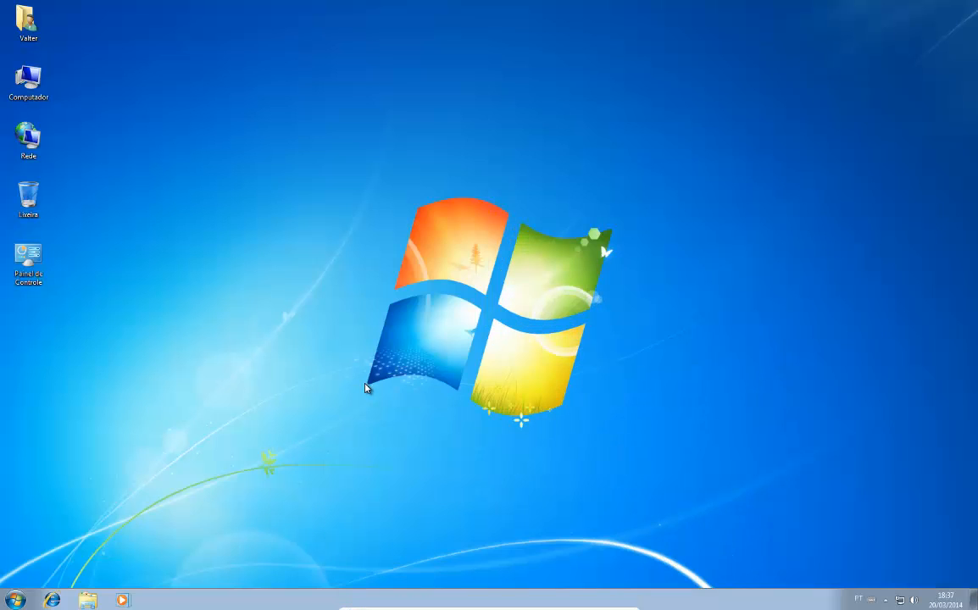
Open the Computer window to view the drives on the virtual machine.
{"action": "double_click", "coordinate": [32, 81]}
{"action": "left_click_drag", "start_coordinate": [271, 118], "coordinate": [246, 100]}
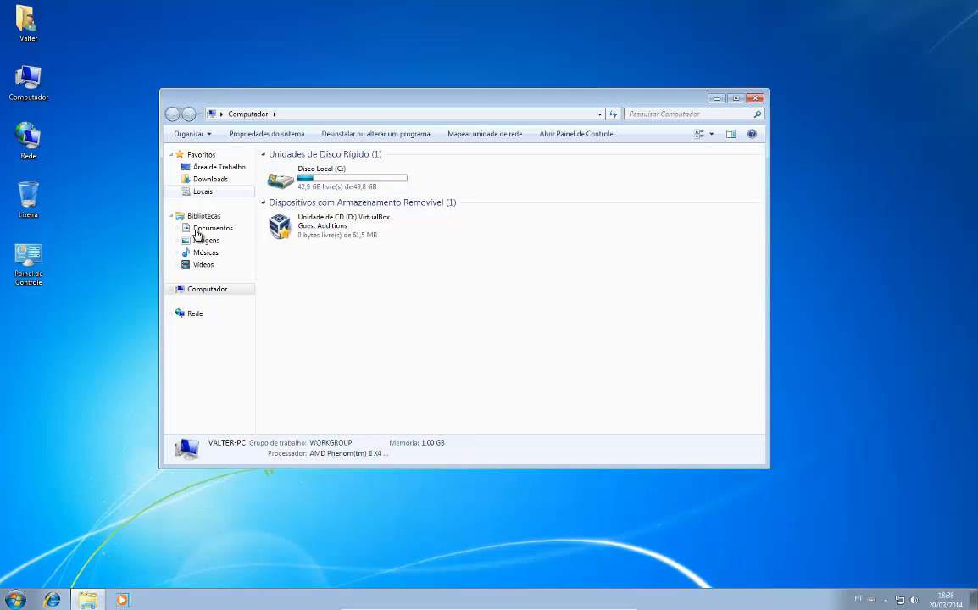
Open Computer Management (Gerenciar) for this computer, closing the Computer window and the Action Center notification.
{"action": "left_click", "coordinate": [28, 80]}
{"action": "right_click", "coordinate": [28, 82]}
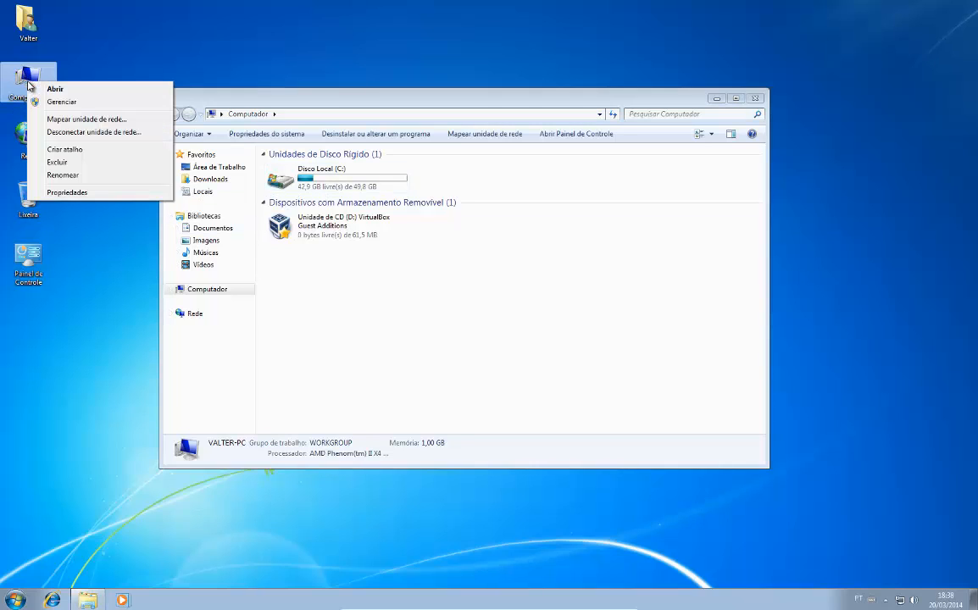
{"action": "left_click", "coordinate": [64, 104]}
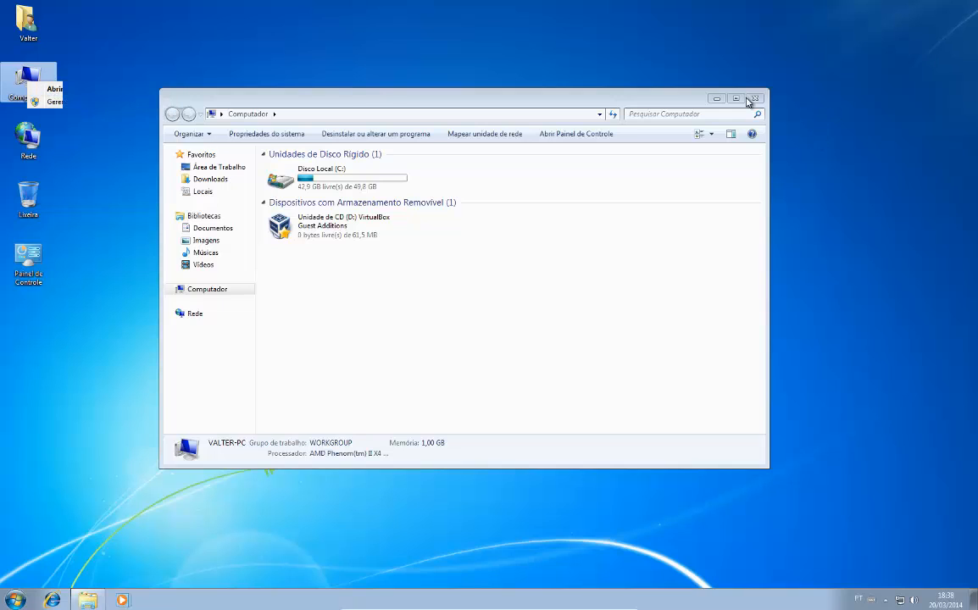
{"action": "left_click", "coordinate": [754, 99]}
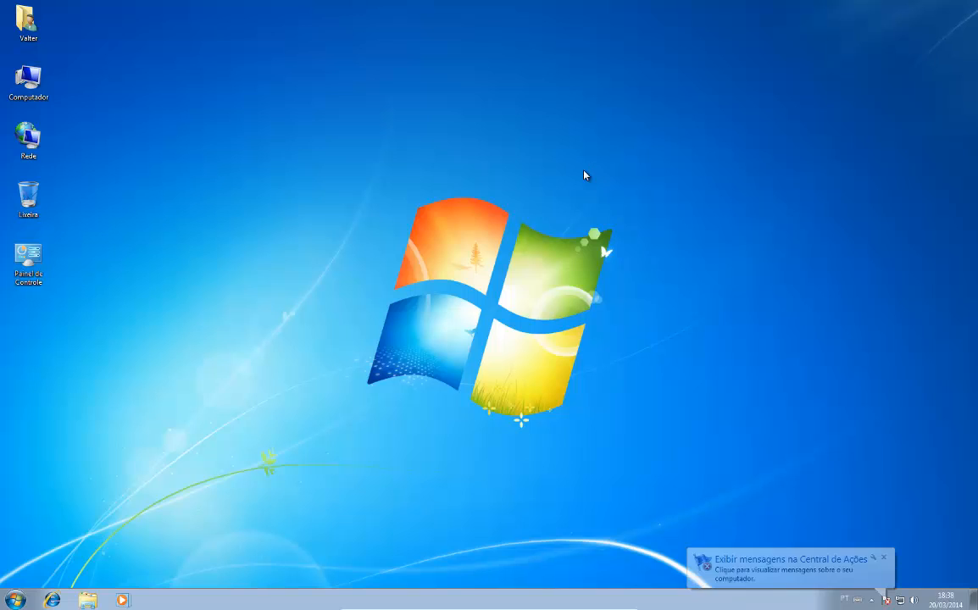
{"action": "left_click", "coordinate": [884, 557]}
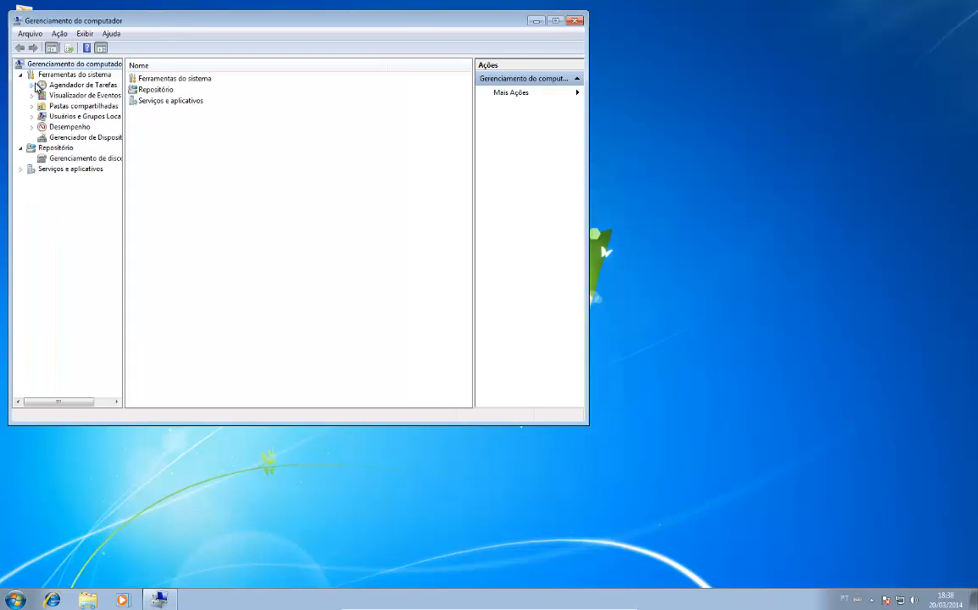
Show Disk Management (Gerenciamento de disco) and start the Shrink Volume command (Diminuir Volume) on the C: partition.
{"action": "left_click_drag", "start_coordinate": [167, 25], "coordinate": [410, 83]}
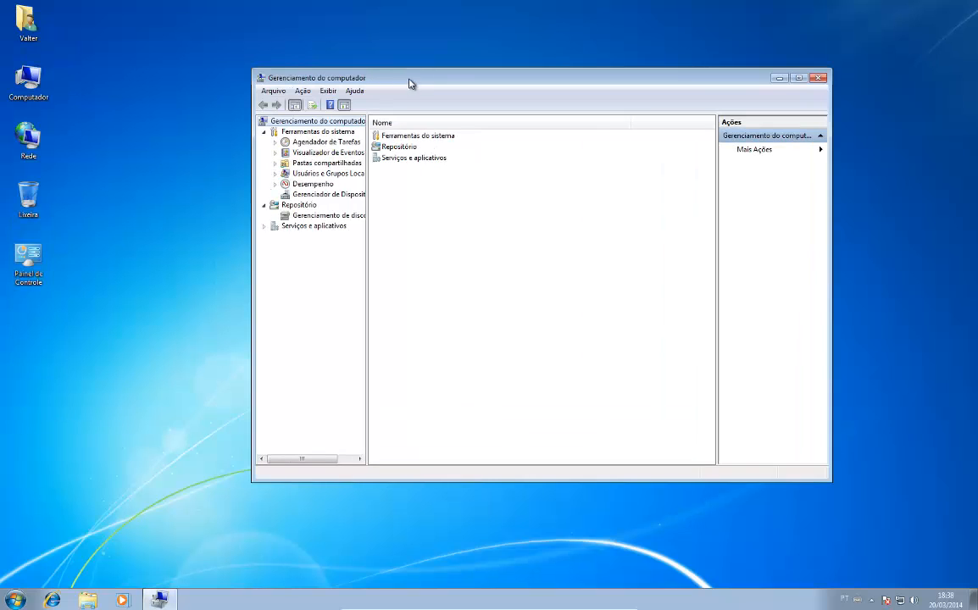
{"action": "left_click", "coordinate": [337, 216]}
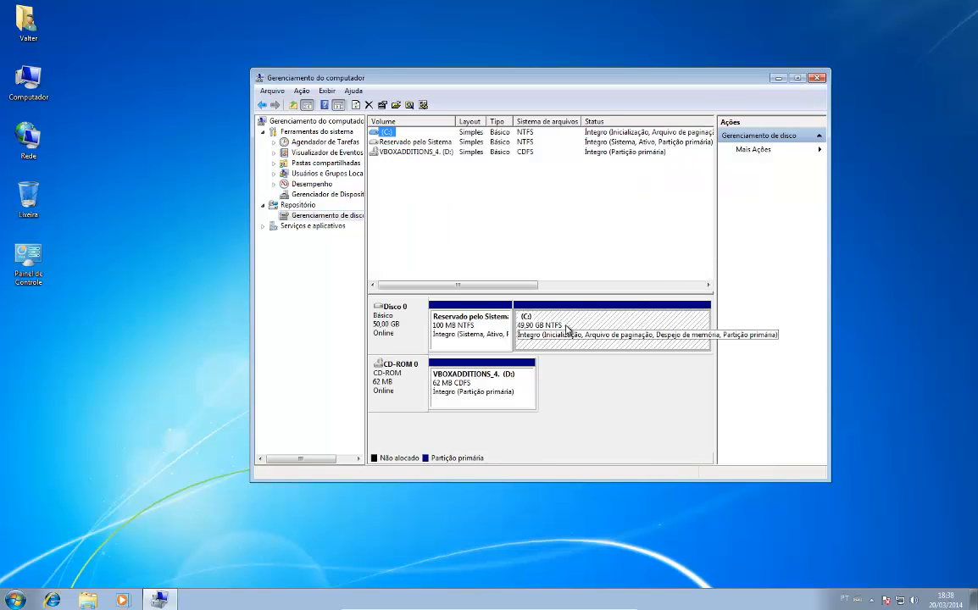
{"action": "right_click", "coordinate": [567, 328]}
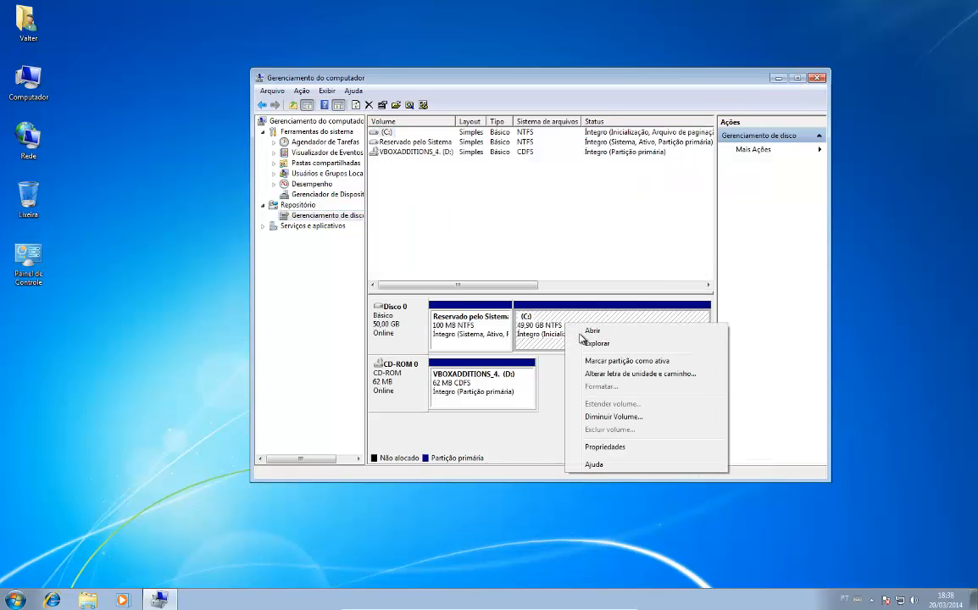
{"action": "left_click", "coordinate": [563, 415]}
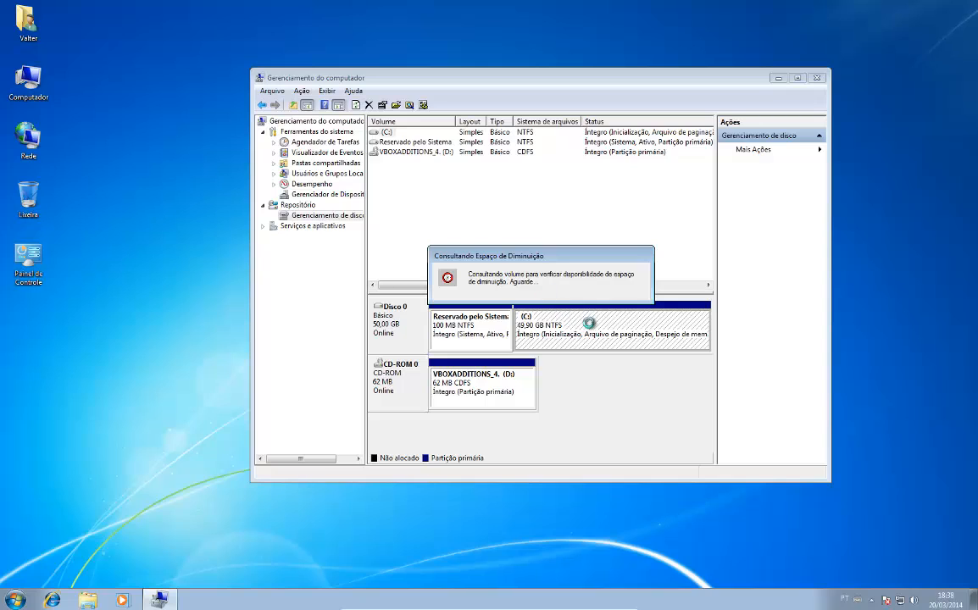
Check the used and free space of Disco Local (C:) in its properties, and close the windows opened for this.
{"action": "right_click", "coordinate": [26, 81]}
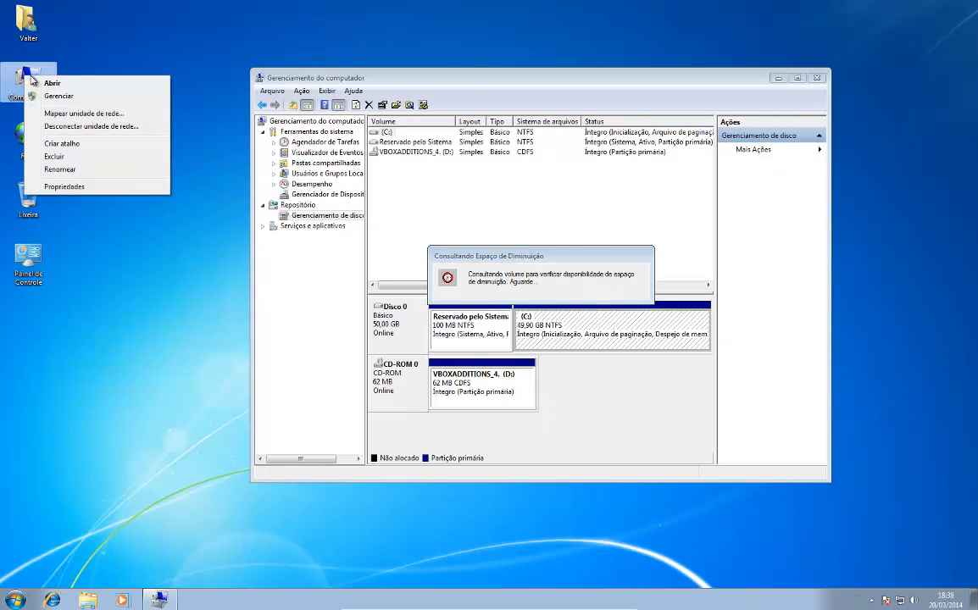
{"action": "left_click", "coordinate": [47, 83]}
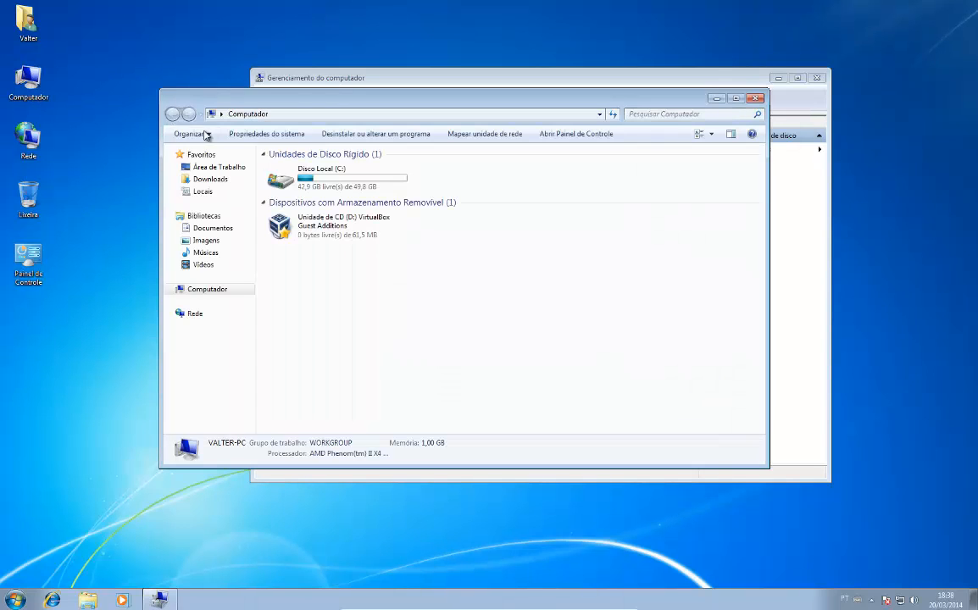
{"action": "left_click", "coordinate": [308, 181]}
{"action": "right_click", "coordinate": [309, 179]}
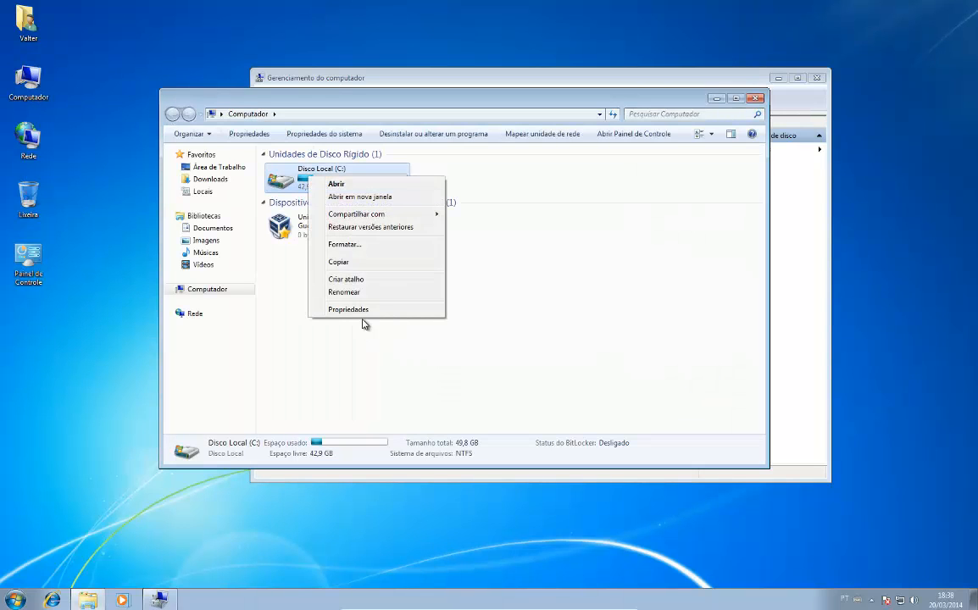
{"action": "left_click", "coordinate": [362, 310]}
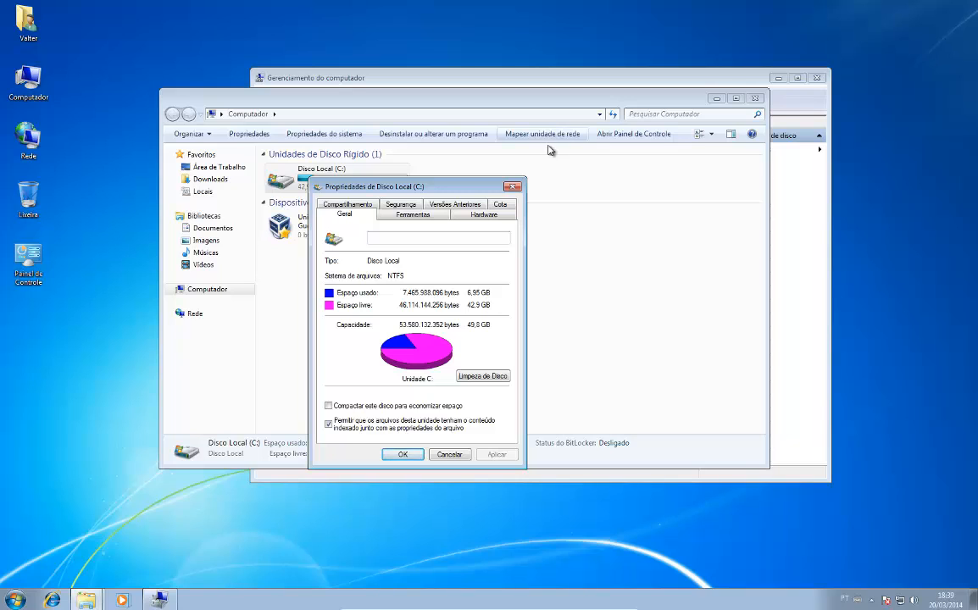
{"action": "left_click", "coordinate": [515, 187]}
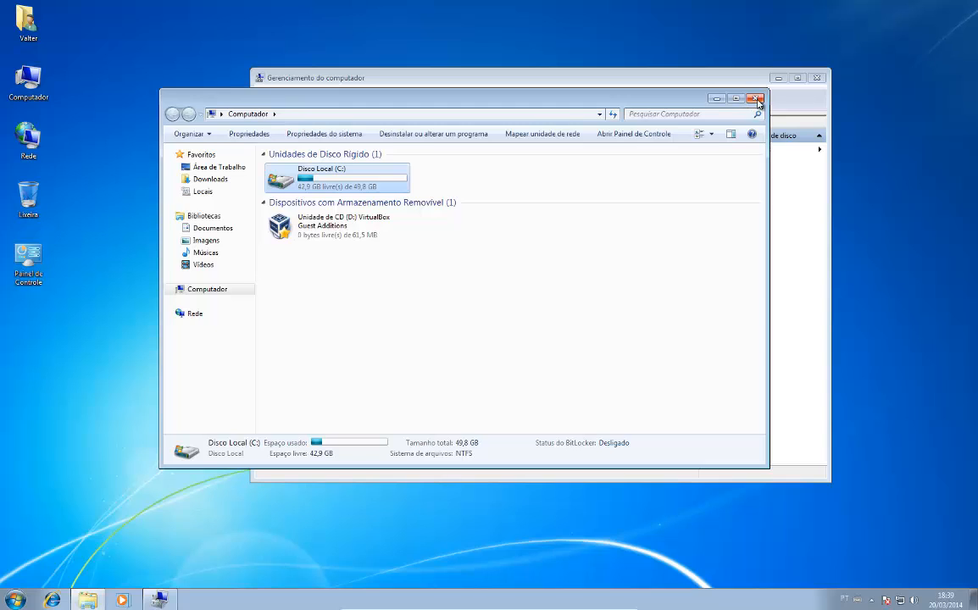
{"action": "left_click", "coordinate": [755, 99]}
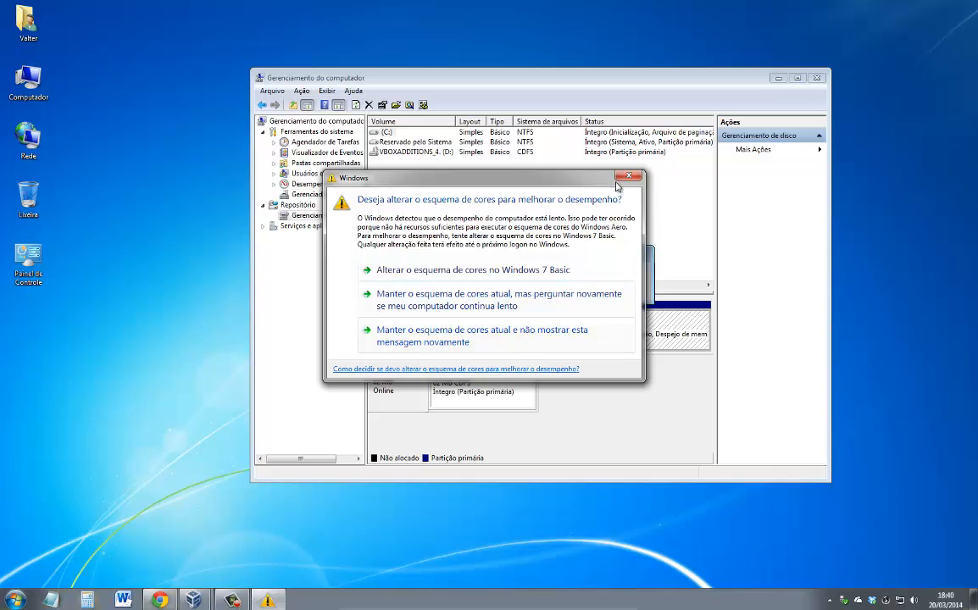
Dismiss the host's colour-scheme performance prompt and return to the virtual machine.
{"action": "left_click", "coordinate": [474, 270]}
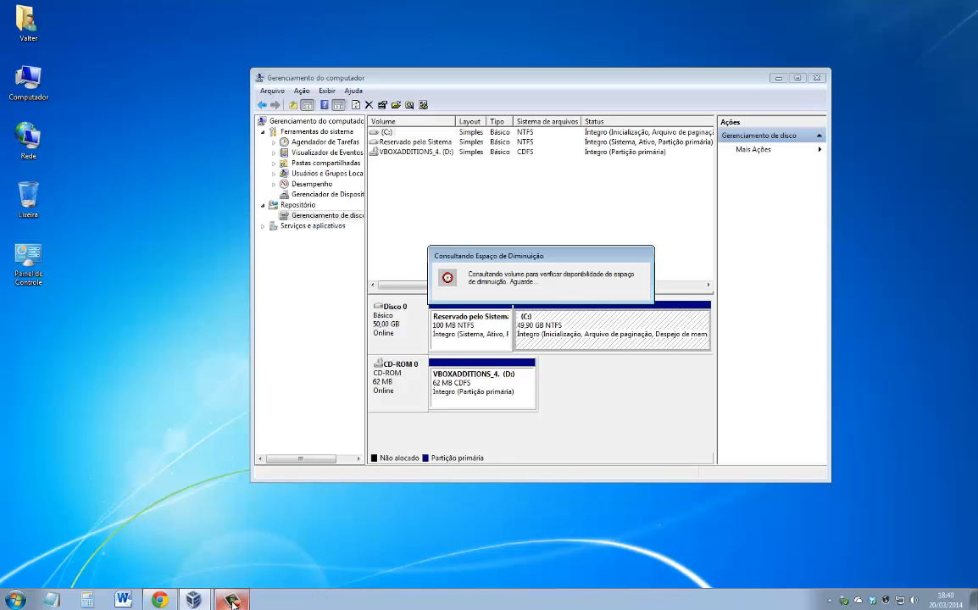
{"action": "mouse_move", "coordinate": [229, 602]}
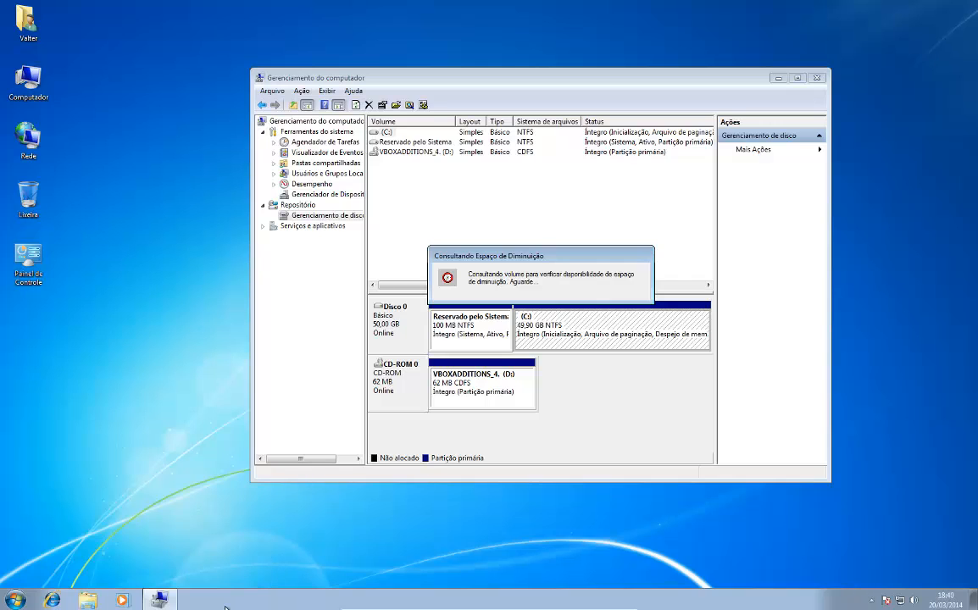
{"action": "left_click", "coordinate": [230, 572]}
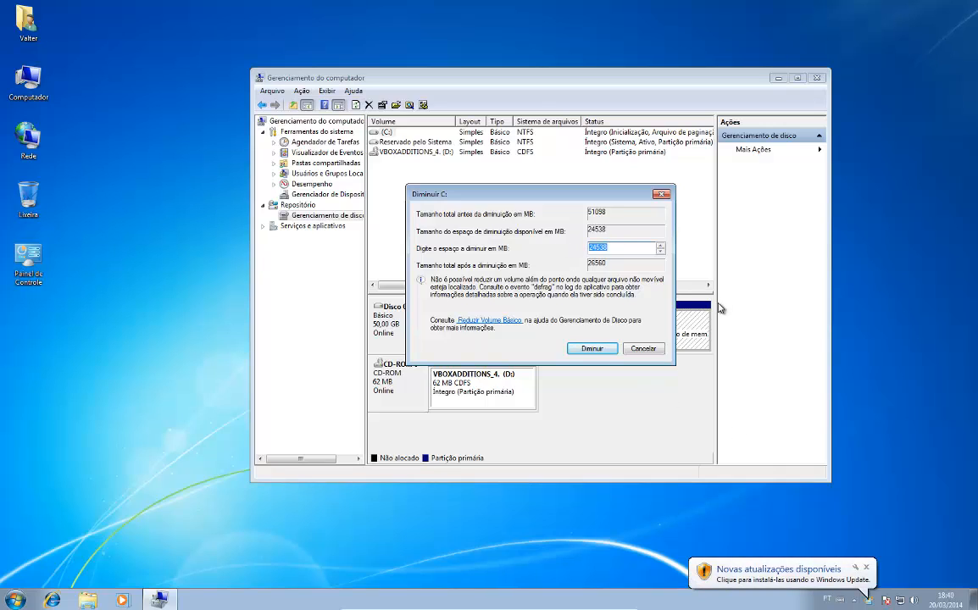
Shrink the C: volume by 10000 MB.
{"action": "key", "text": "Right"}
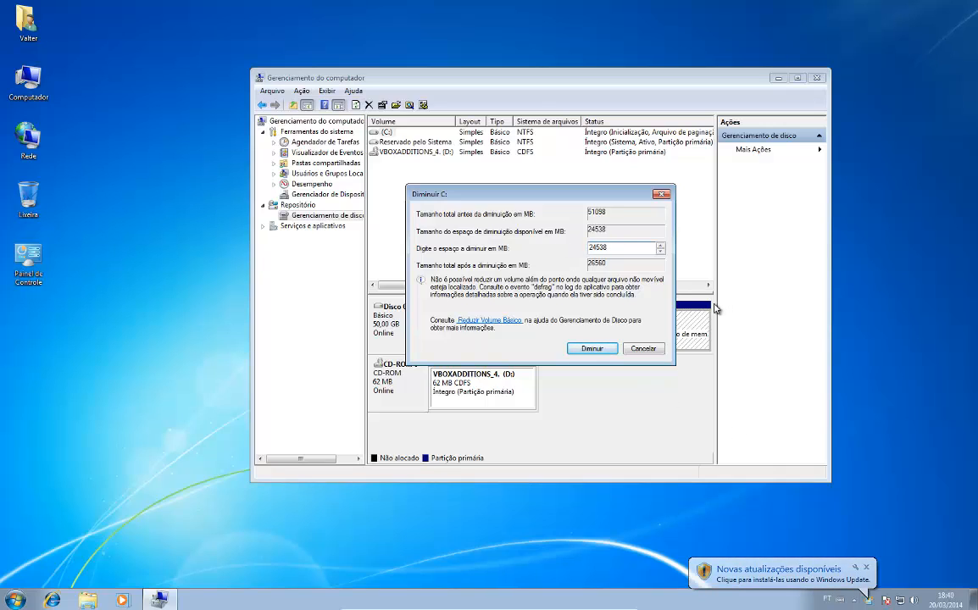
{"action": "key", "text": "shift+Home"}
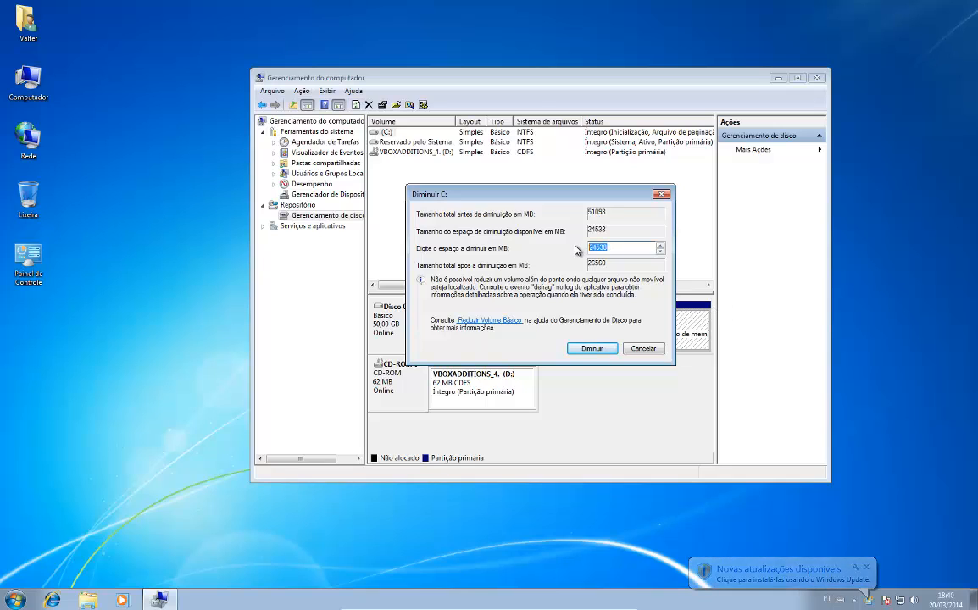
{"action": "type", "text": "10000"}
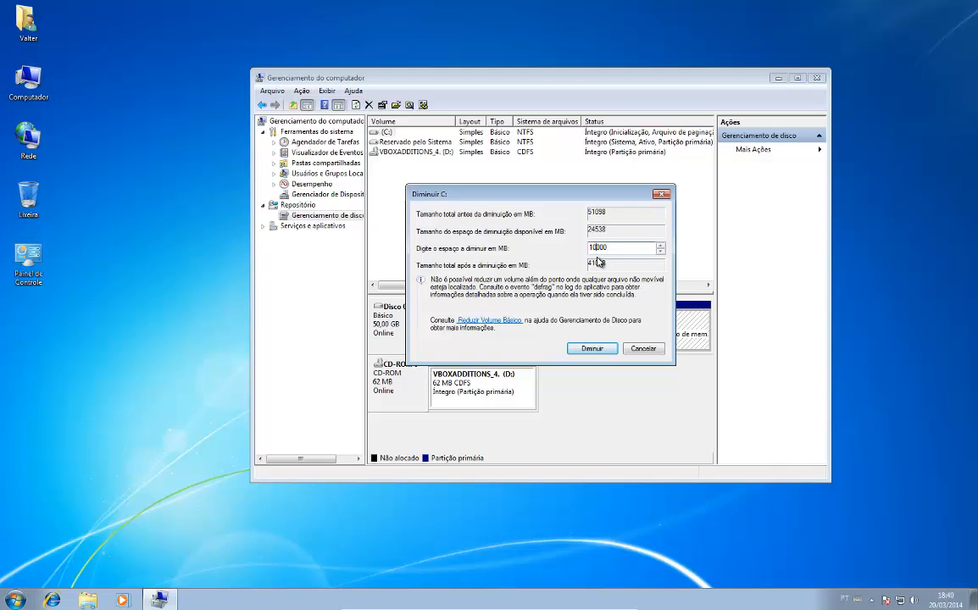
{"action": "left_click", "coordinate": [593, 349]}
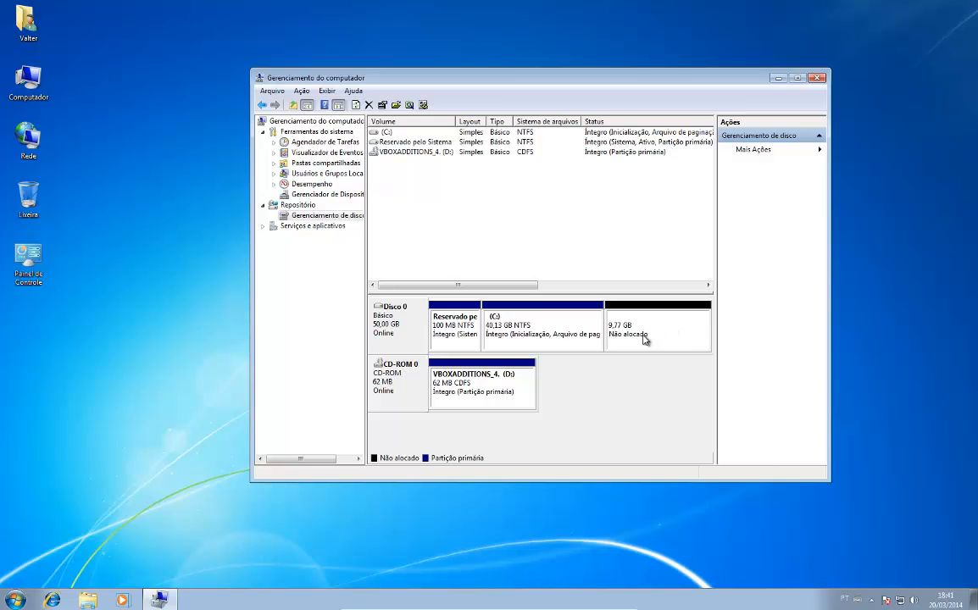
Set up a new simple volume in the unallocated space of Disco 0, keeping the default size and assigning drive letter E.
{"action": "right_click", "coordinate": [639, 322]}
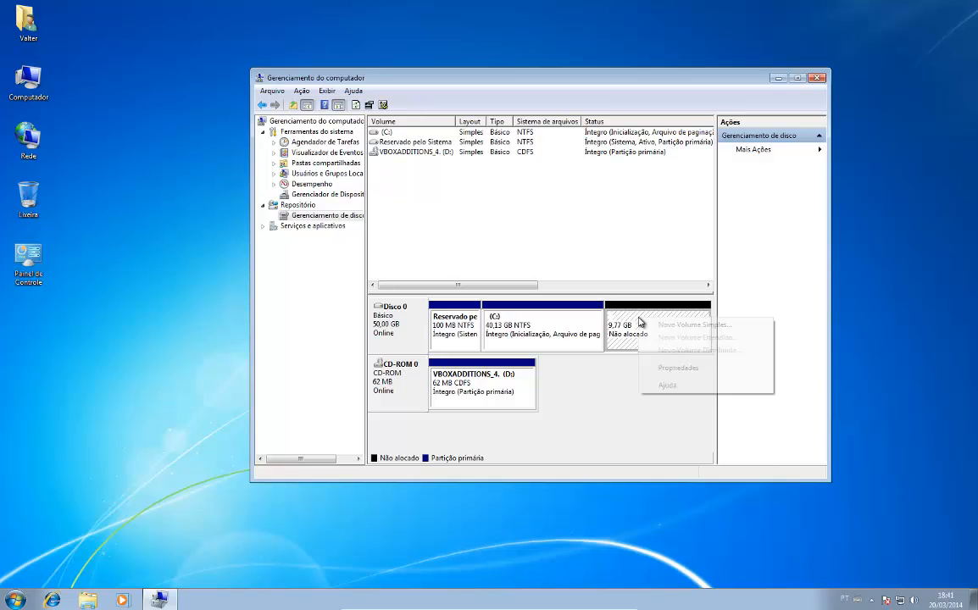
{"action": "left_click", "coordinate": [657, 325]}
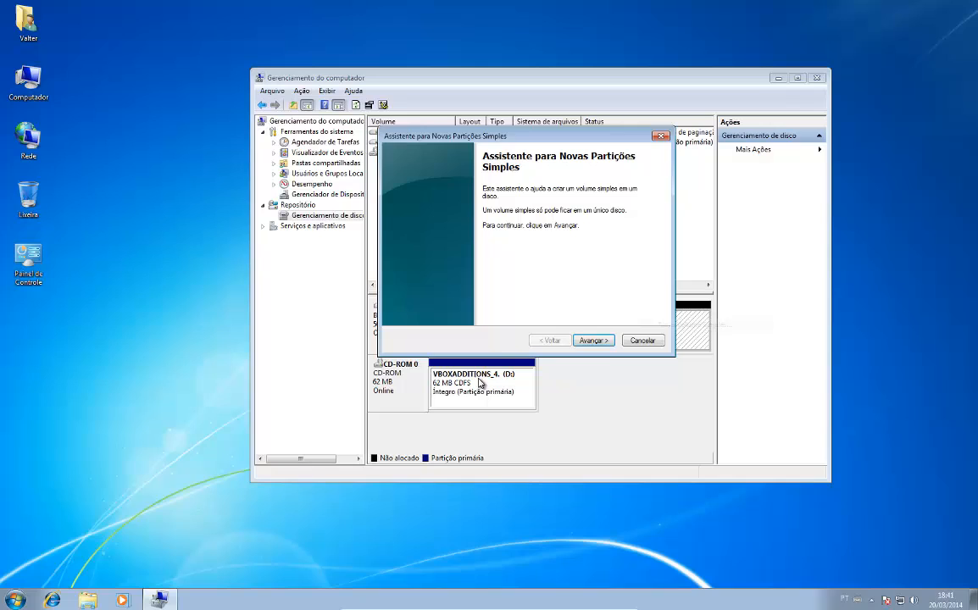
{"action": "left_click", "coordinate": [594, 341]}
{"action": "left_click", "coordinate": [594, 340]}
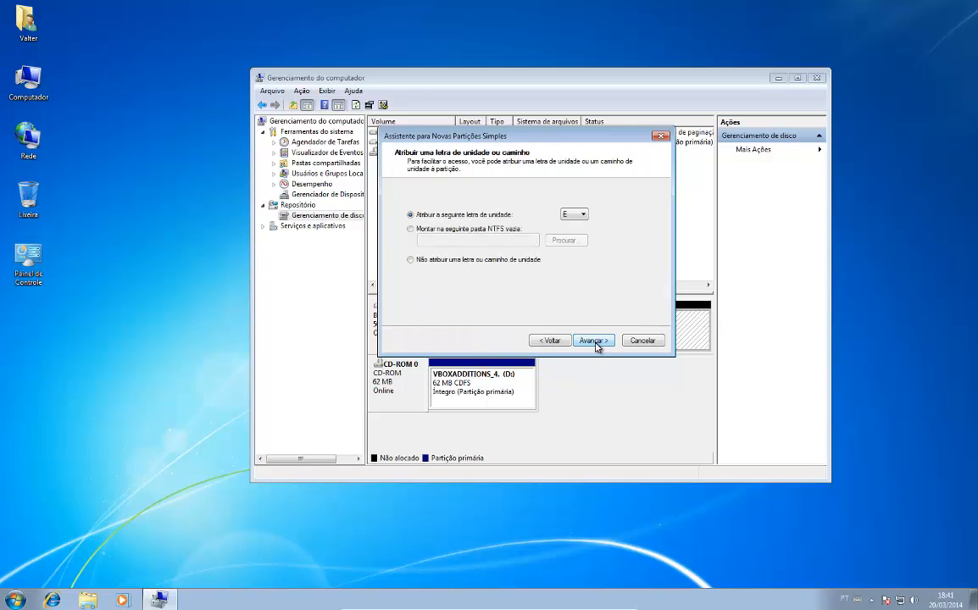
{"action": "left_click", "coordinate": [595, 341]}
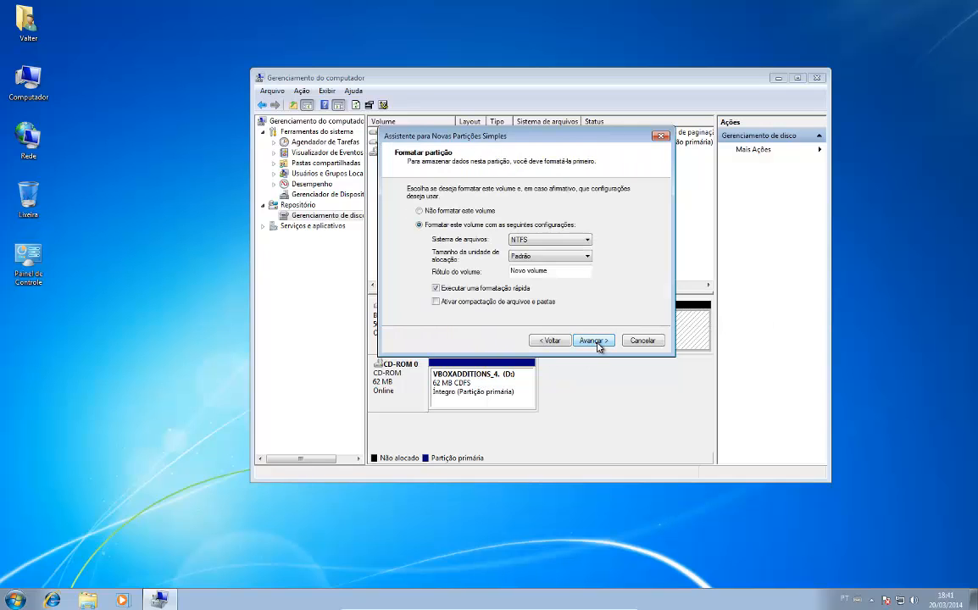
Label the new volume BACKUP, keep NTFS with quick format, and finish creating the partition.
{"action": "left_click_drag", "start_coordinate": [548, 271], "coordinate": [482, 268]}
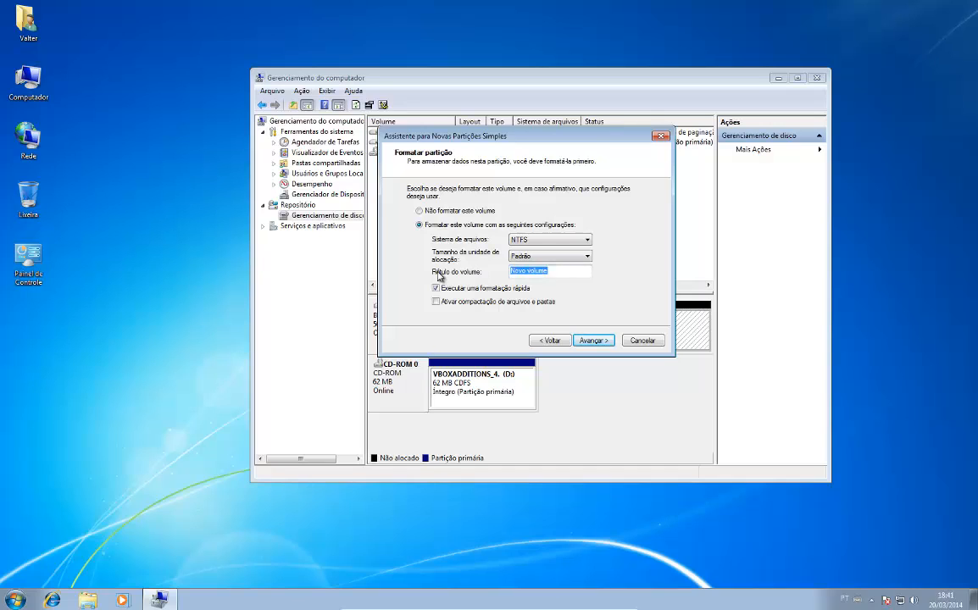
{"action": "type", "text": "BACKUP"}
{"action": "left_click", "coordinate": [593, 340]}
{"action": "left_click", "coordinate": [594, 340]}
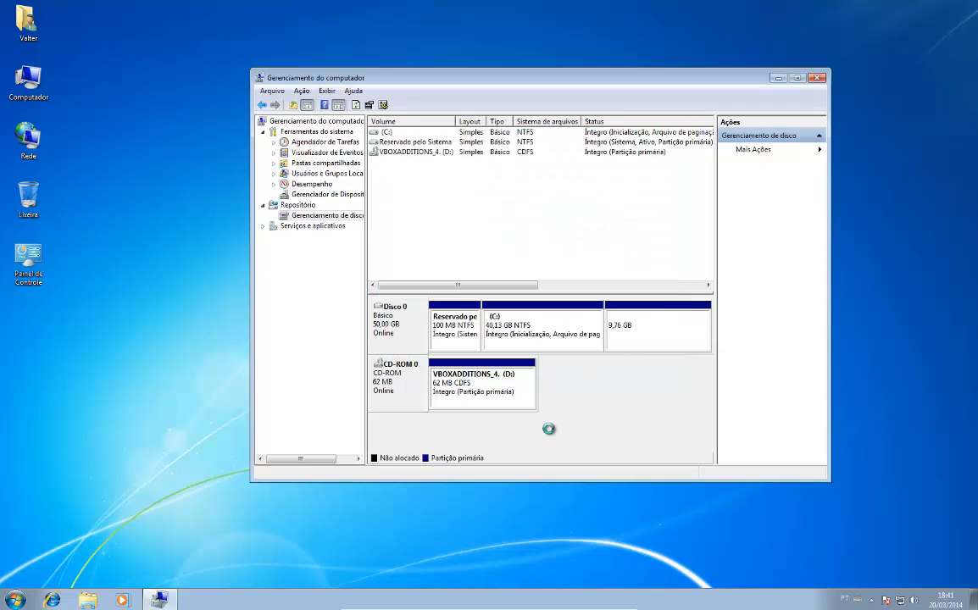
Open the Computer window and arrange it alongside Computer Management to check for the new drive.
{"action": "double_click", "coordinate": [34, 83]}
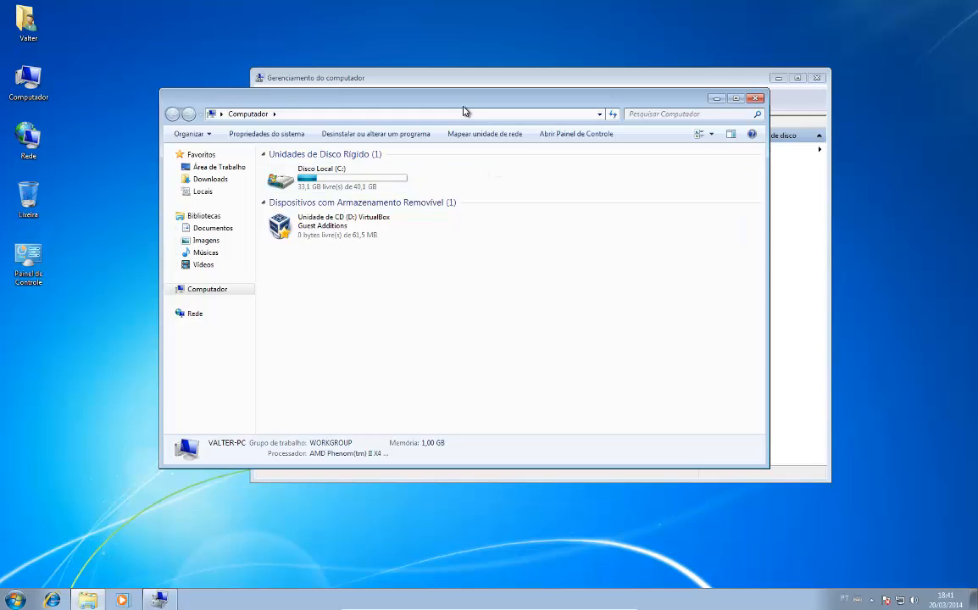
{"action": "left_click_drag", "start_coordinate": [464, 111], "coordinate": [342, 197]}
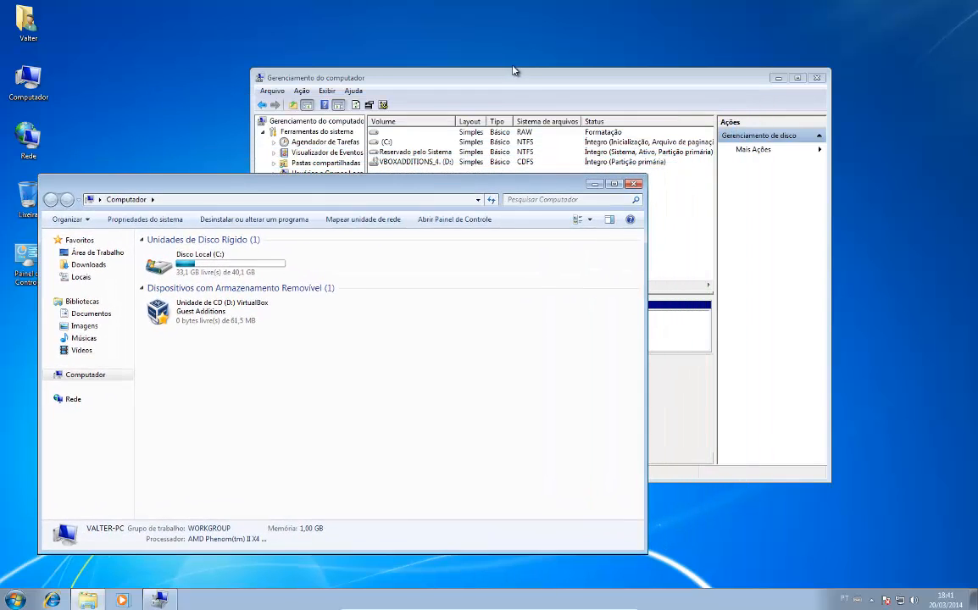
{"action": "left_click_drag", "start_coordinate": [515, 70], "coordinate": [553, 41]}
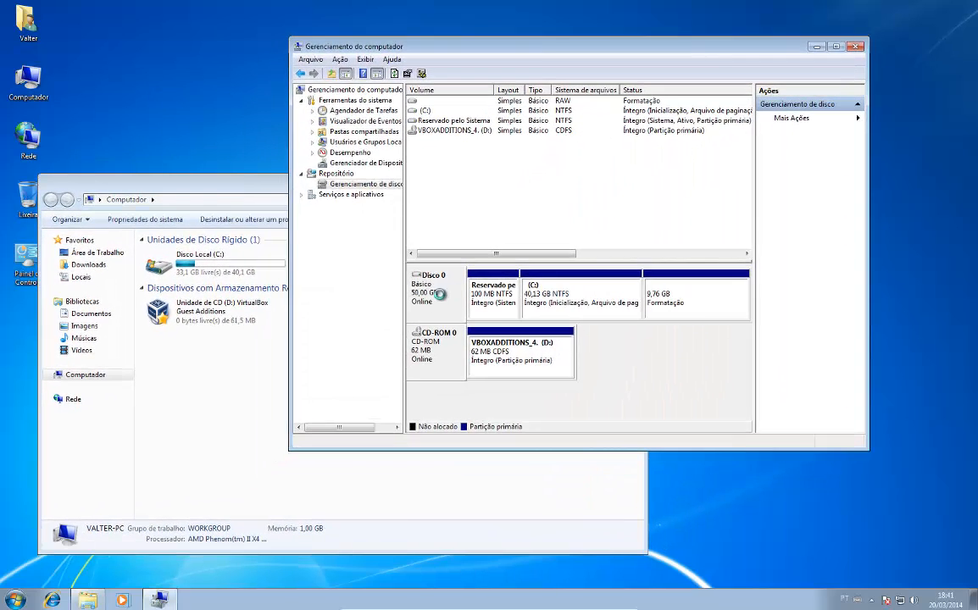
{"action": "left_click", "coordinate": [261, 185]}
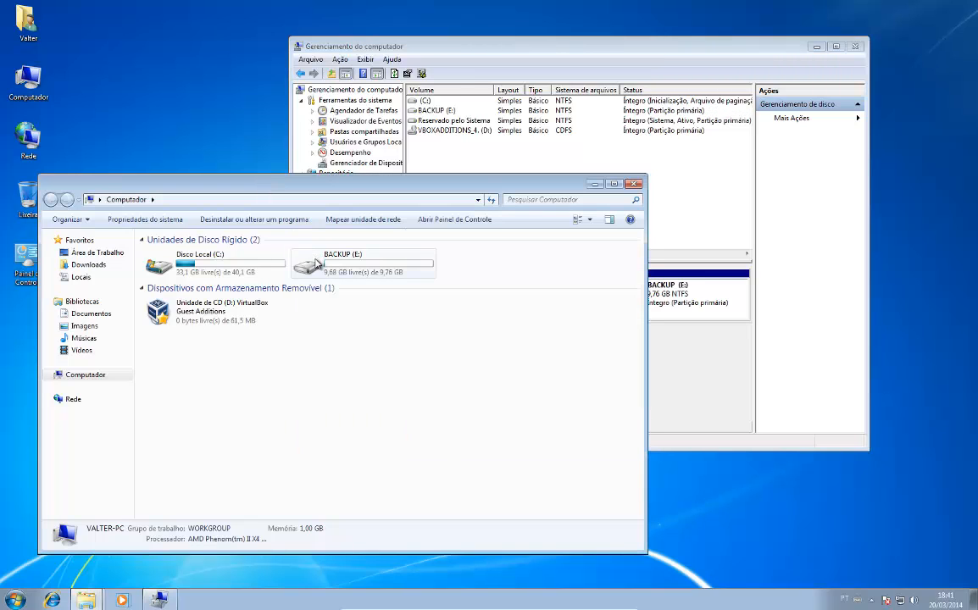
Close Computer Management and the AutoPlay window for BACKUP (E:), and reposition the Computer window on the desktop.
{"action": "left_click", "coordinate": [855, 46]}
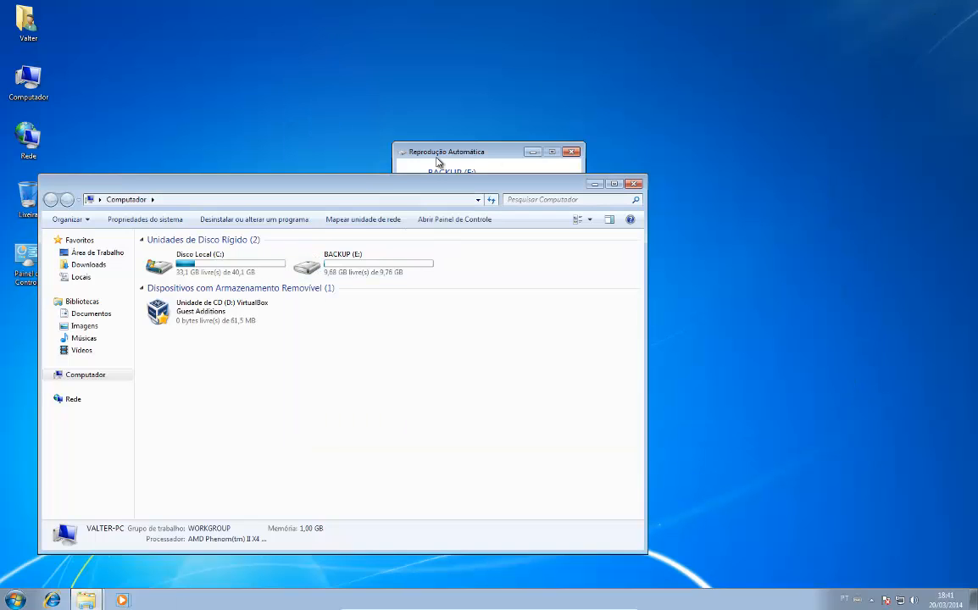
{"action": "left_click", "coordinate": [570, 152]}
{"action": "left_click_drag", "start_coordinate": [327, 192], "coordinate": [477, 88]}
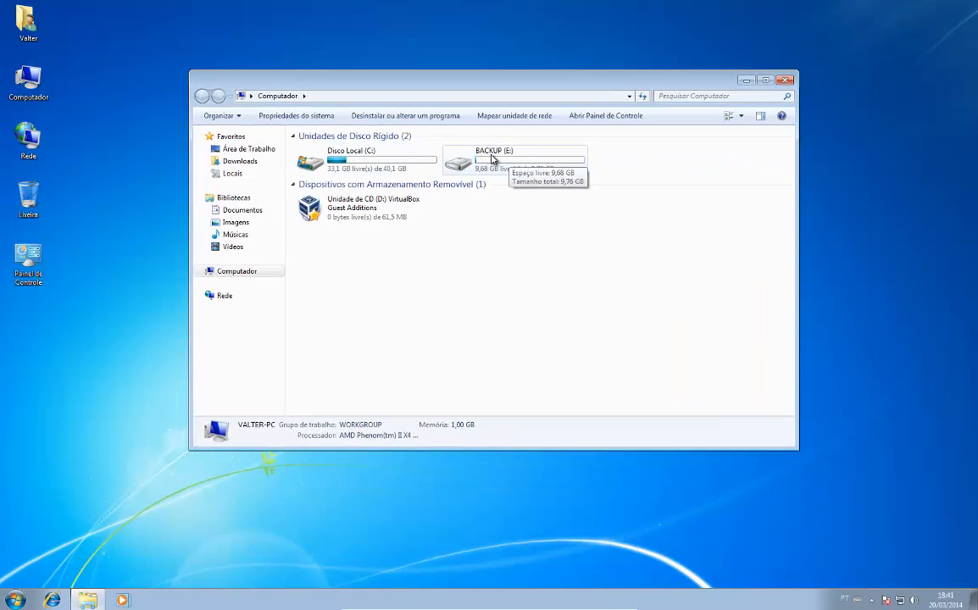
Rename the C: drive as SISTEMA and close the Computer window.
{"action": "right_click", "coordinate": [359, 152]}
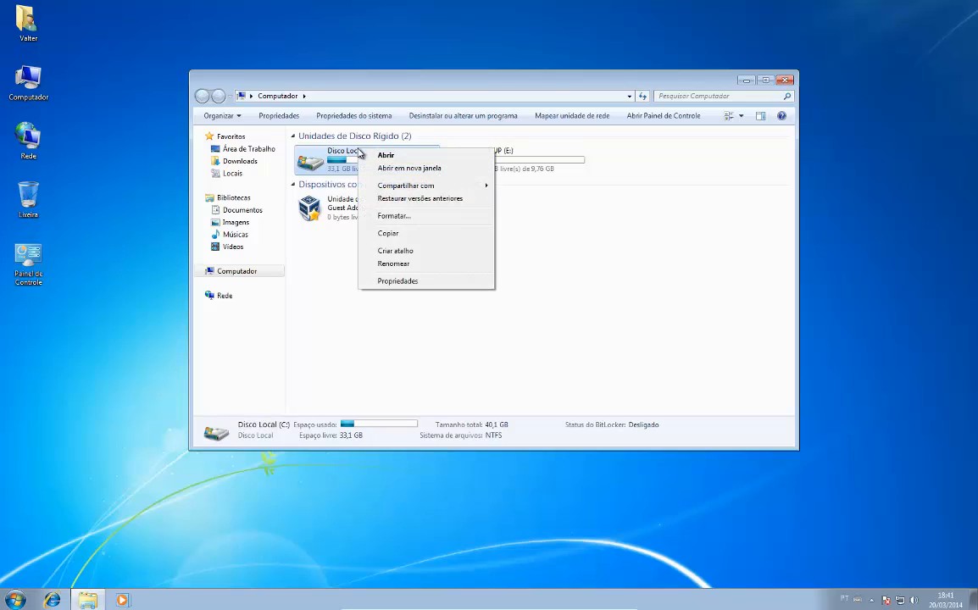
{"action": "left_click", "coordinate": [394, 263]}
{"action": "type", "text": "SISTEMA"}
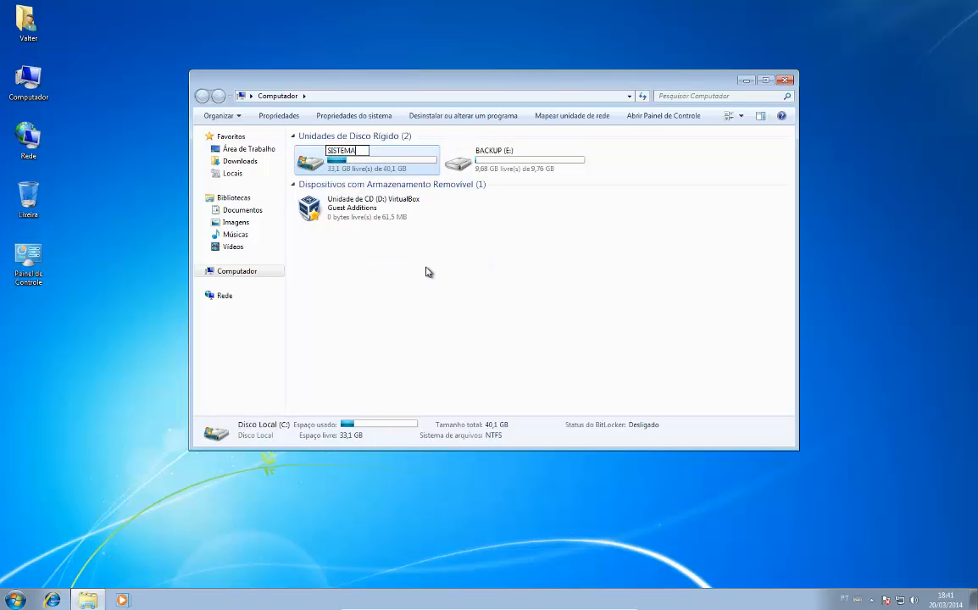
{"action": "key", "text": "Return"}
{"action": "key", "text": "Escape"}
{"action": "key", "text": "Return"}
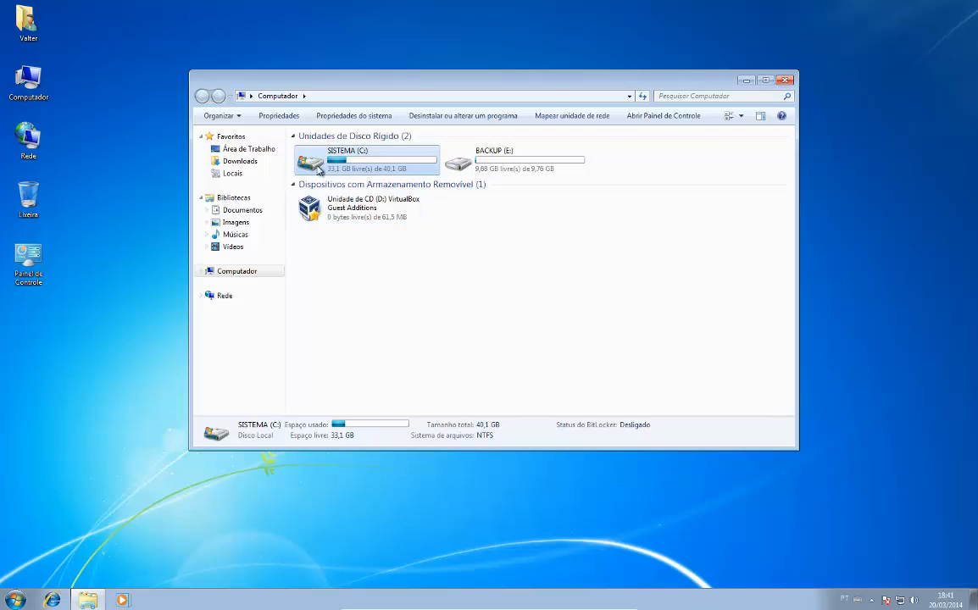
{"action": "left_click", "coordinate": [786, 81]}
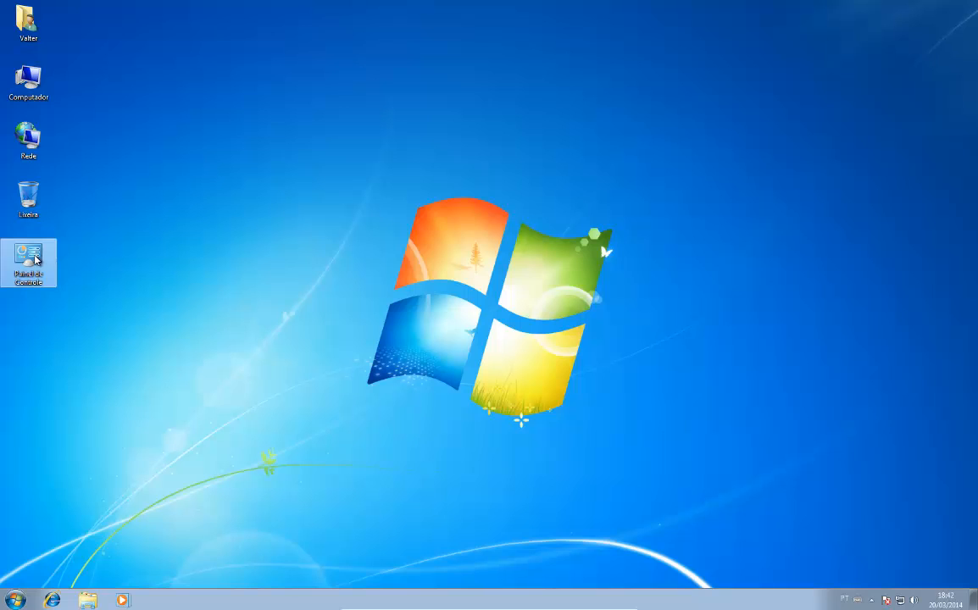
Open the Control Panel, enlarge its window to show all items, and go to Backup e Restauração.
{"action": "left_click", "coordinate": [15, 599]}
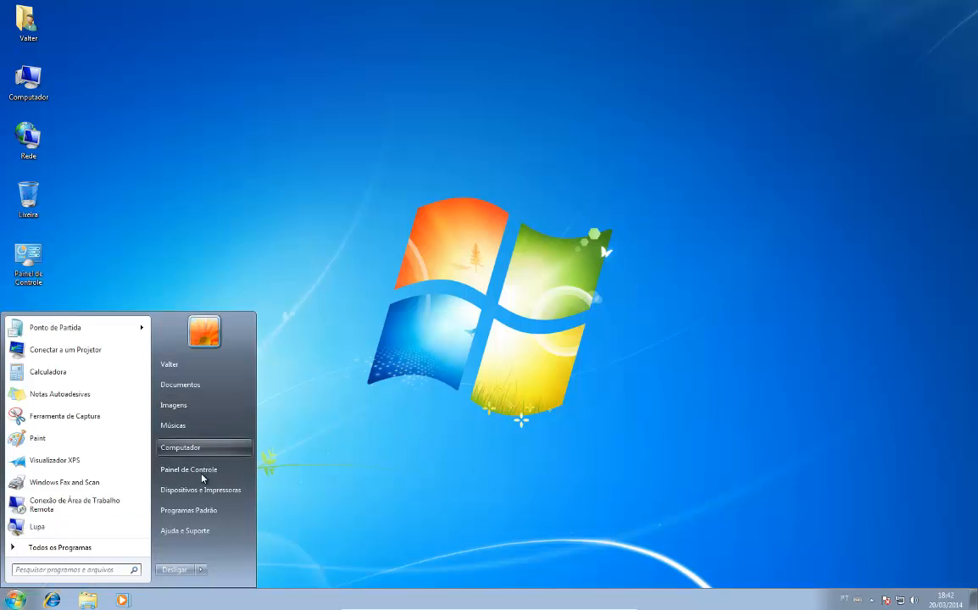
{"action": "left_click", "coordinate": [202, 473]}
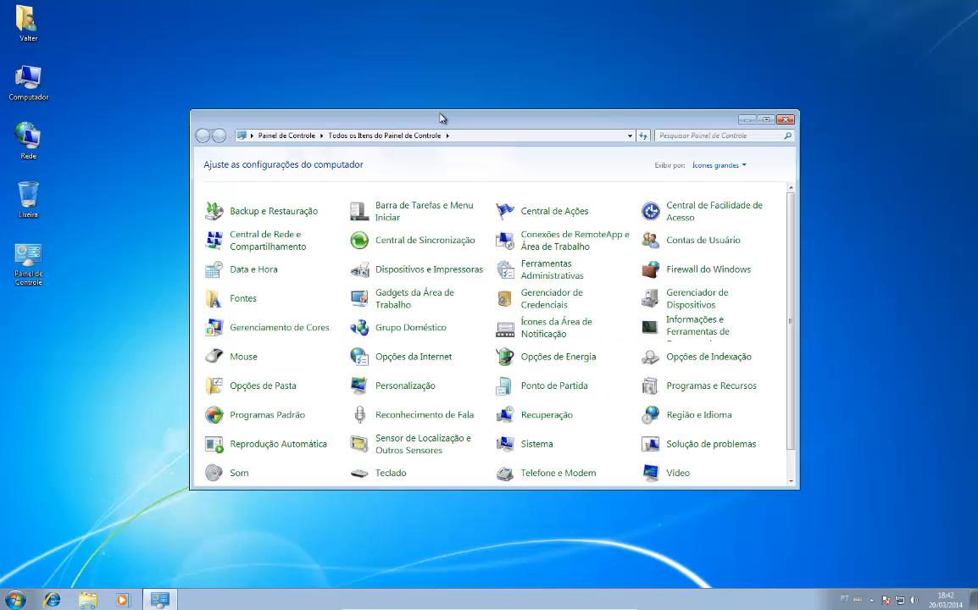
{"action": "left_click_drag", "start_coordinate": [441, 118], "coordinate": [376, 64]}
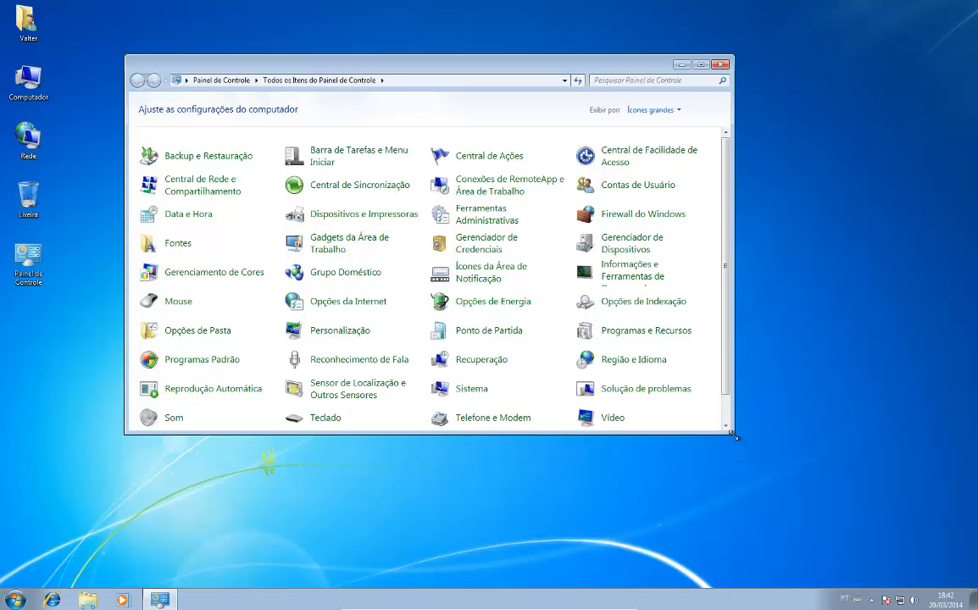
{"action": "left_click_drag", "start_coordinate": [733, 435], "coordinate": [814, 513]}
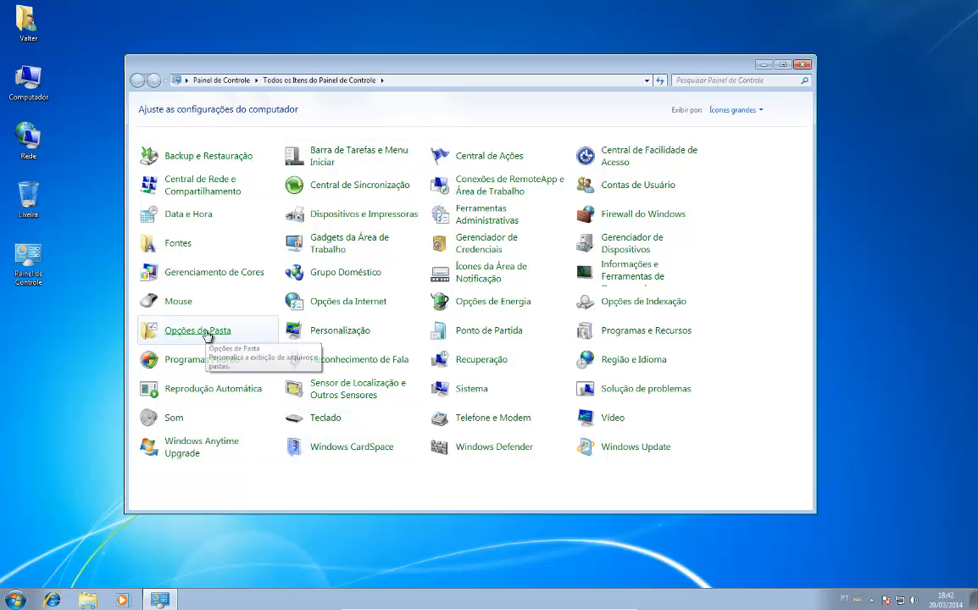
{"action": "left_click", "coordinate": [209, 157]}
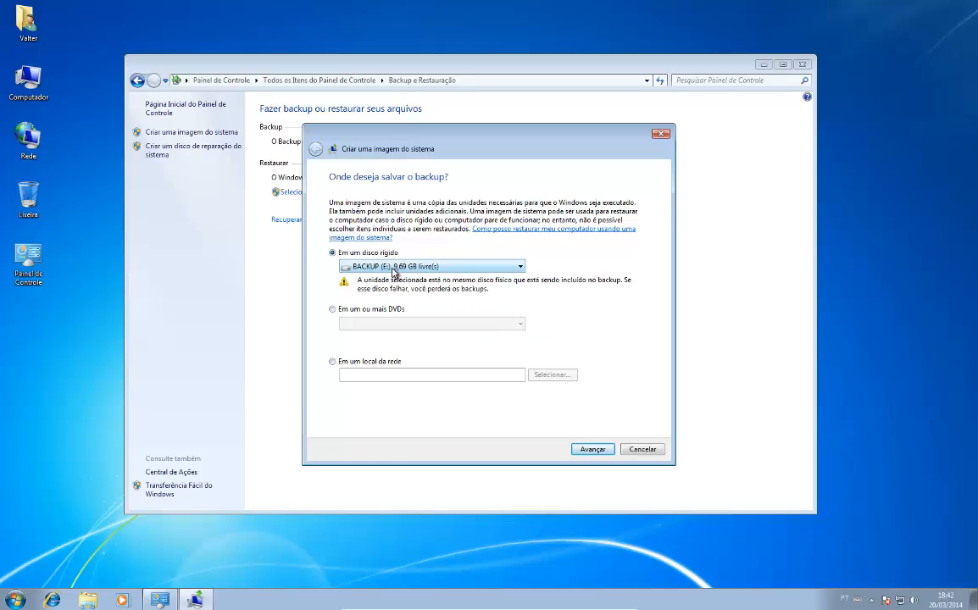
Choose the hard disk BACKUP (E:) as the system image destination and start the backup.
{"action": "left_click", "coordinate": [392, 267]}
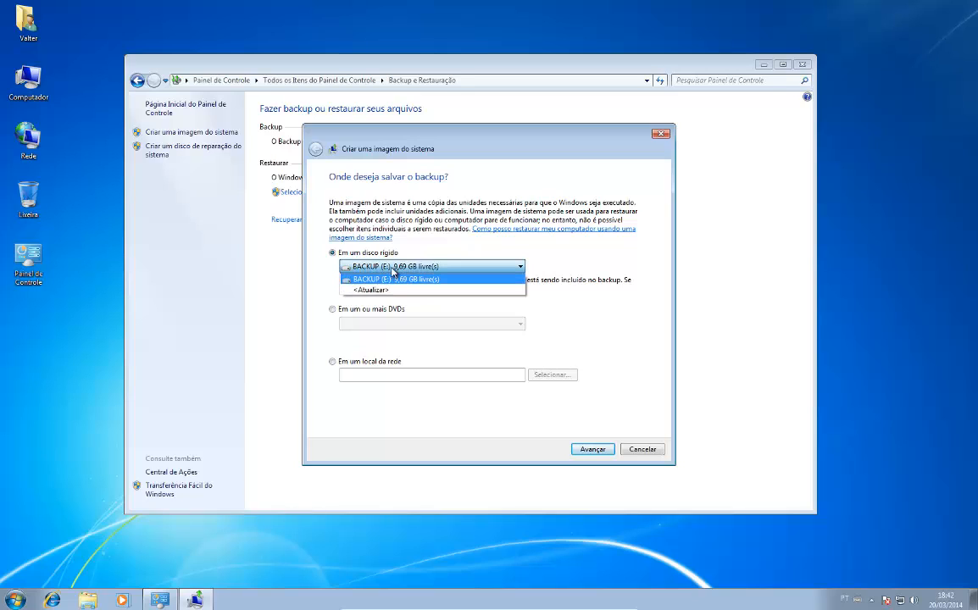
{"action": "left_click", "coordinate": [393, 280]}
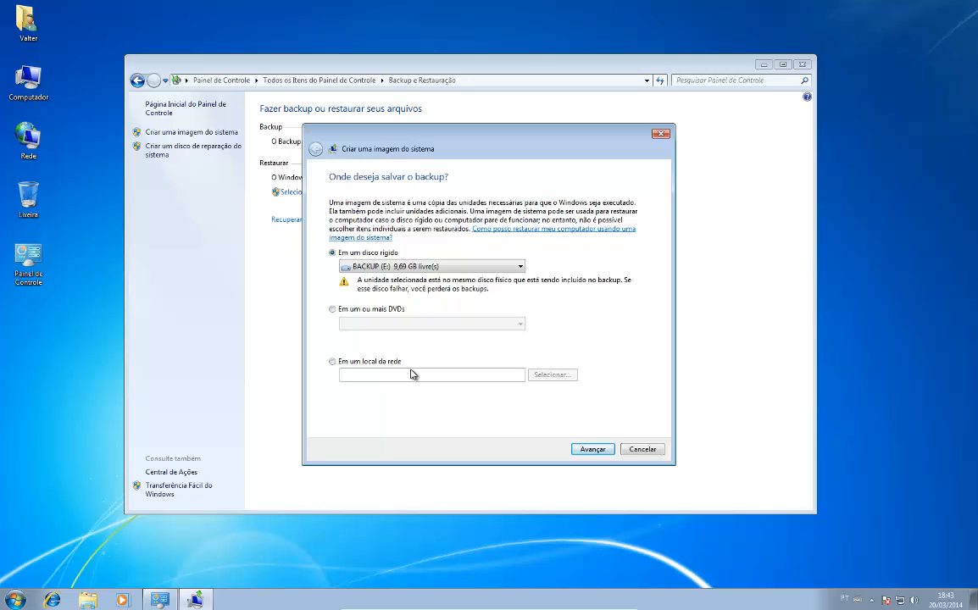
{"action": "left_click", "coordinate": [593, 449]}
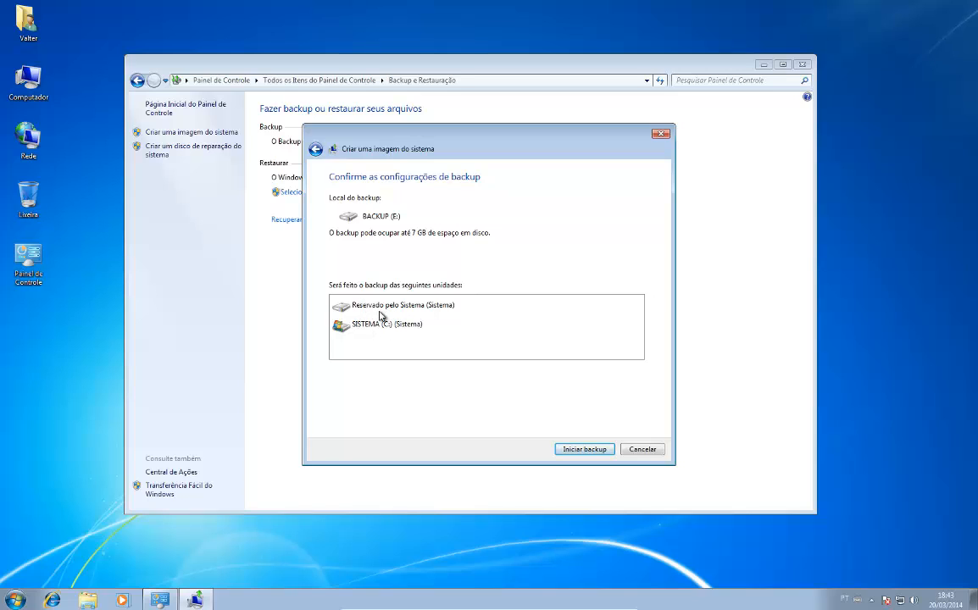
{"action": "left_click", "coordinate": [586, 449]}
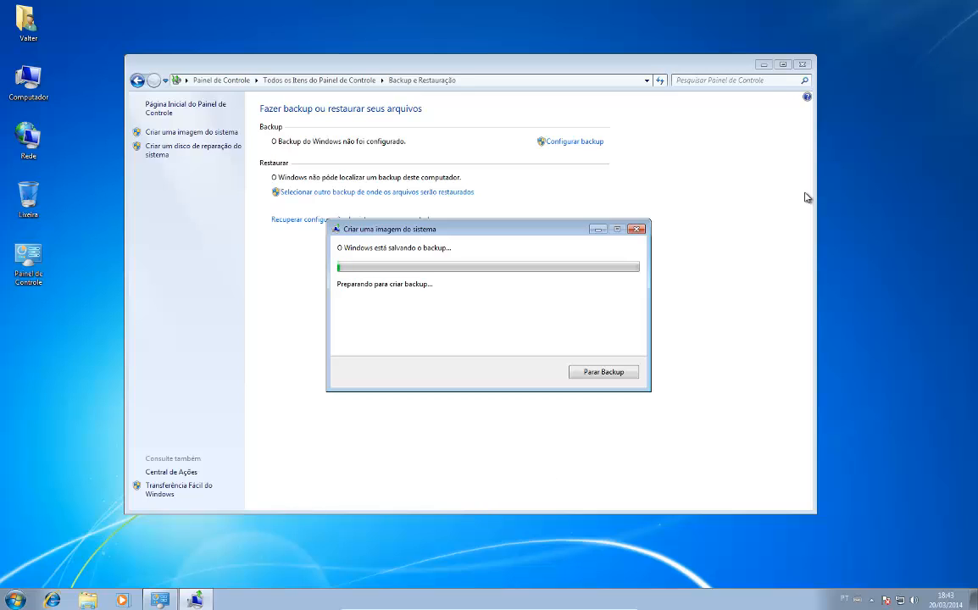
Close Backup e Restauração and view the contents of BACKUP (E:) beside the system image progress window.
{"action": "left_click", "coordinate": [801, 63]}
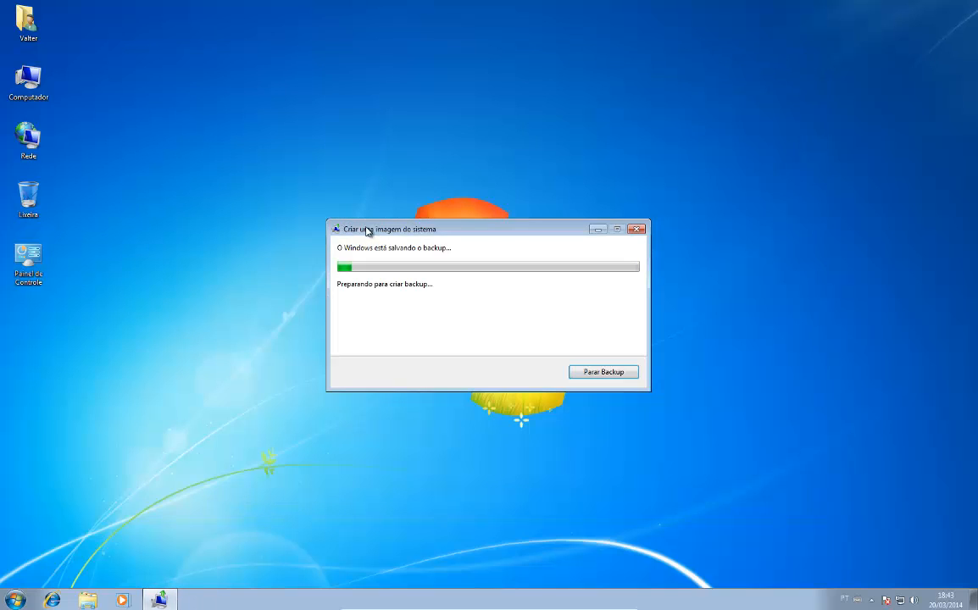
{"action": "left_click_drag", "start_coordinate": [407, 228], "coordinate": [296, 306]}
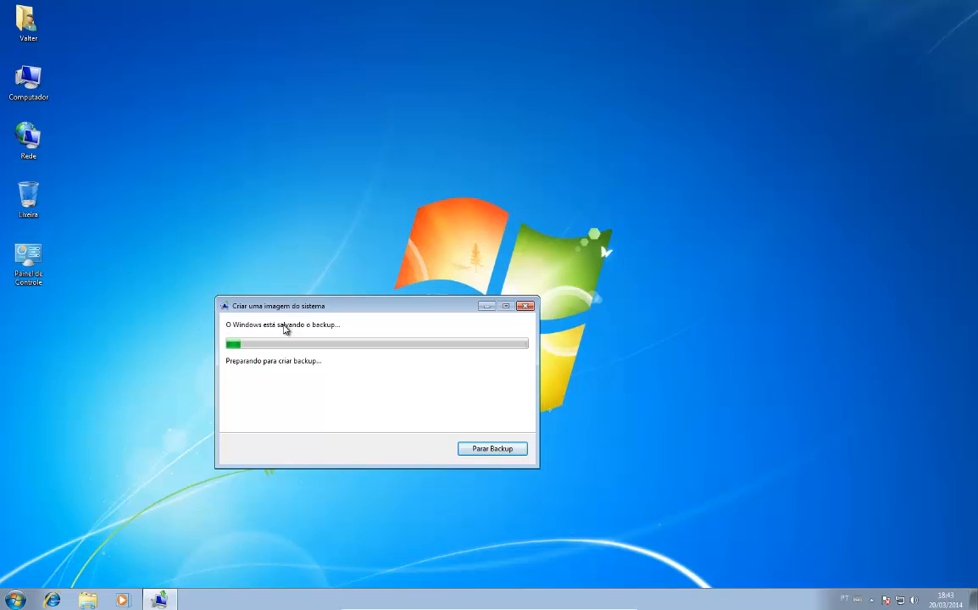
{"action": "double_click", "coordinate": [28, 80]}
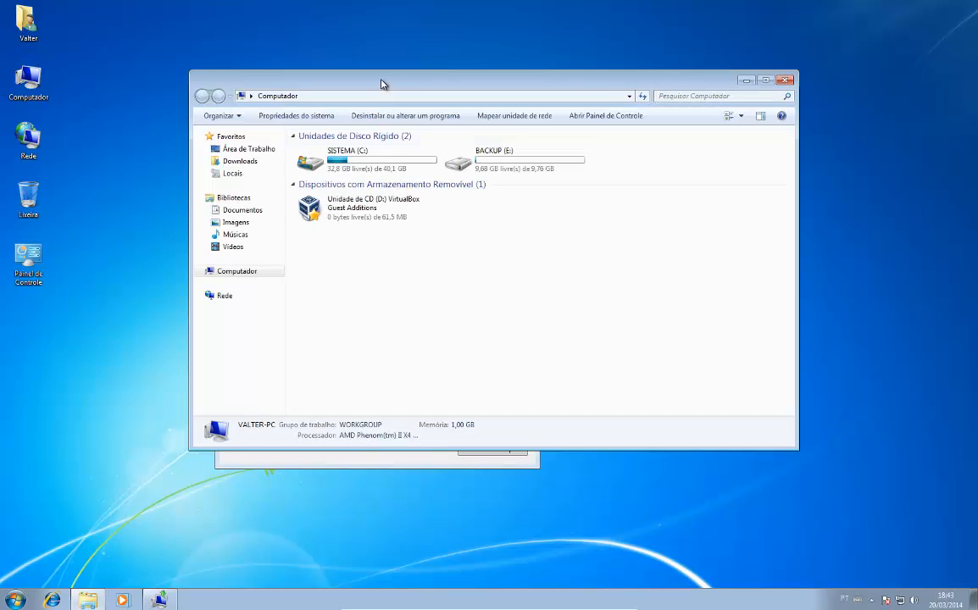
{"action": "left_click_drag", "start_coordinate": [394, 84], "coordinate": [526, 17]}
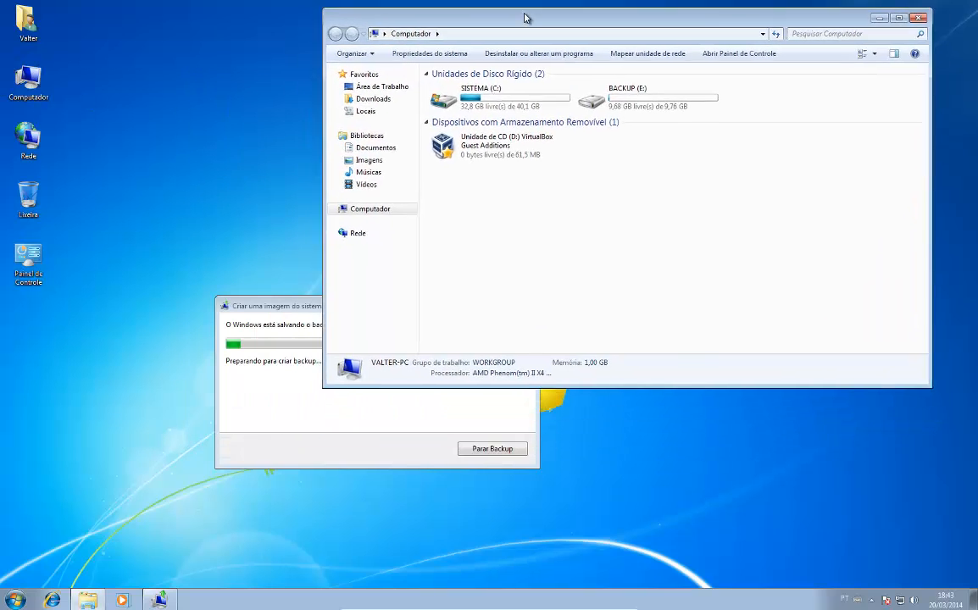
{"action": "double_click", "coordinate": [675, 102]}
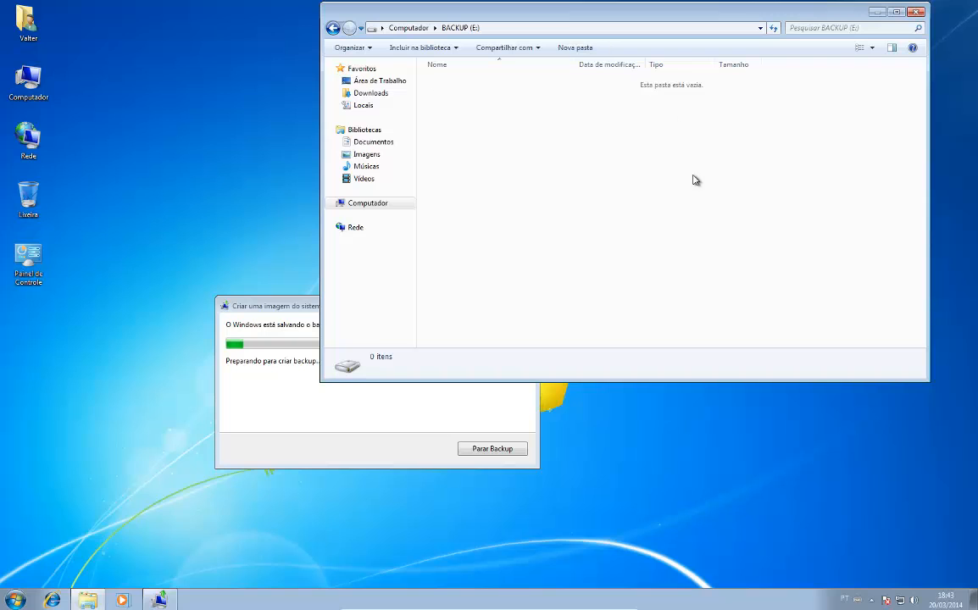
{"action": "left_click_drag", "start_coordinate": [286, 309], "coordinate": [174, 351]}
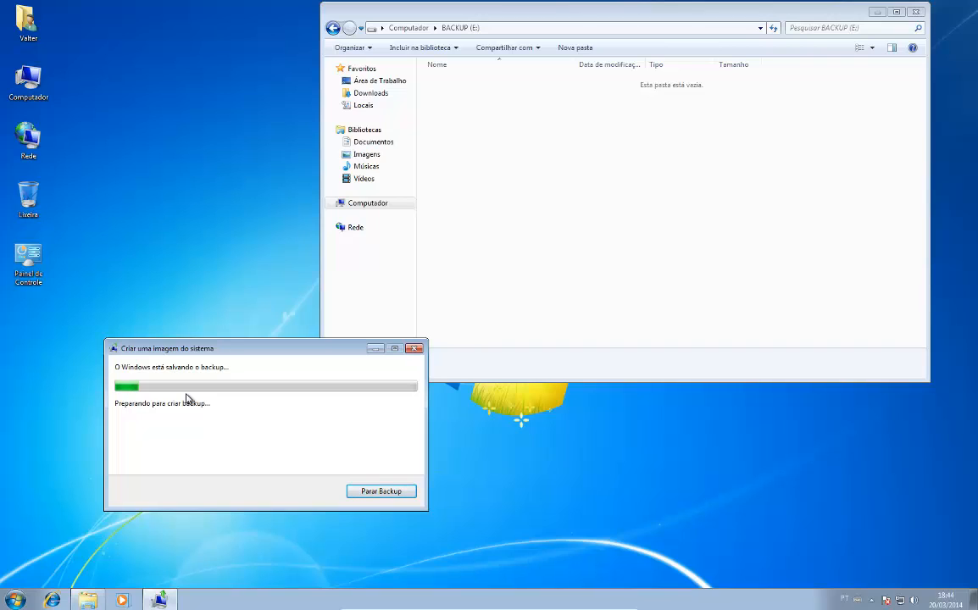
Switch the virtual machine out of full-screen mode.
{"action": "mouse_move", "coordinate": [489, 608]}
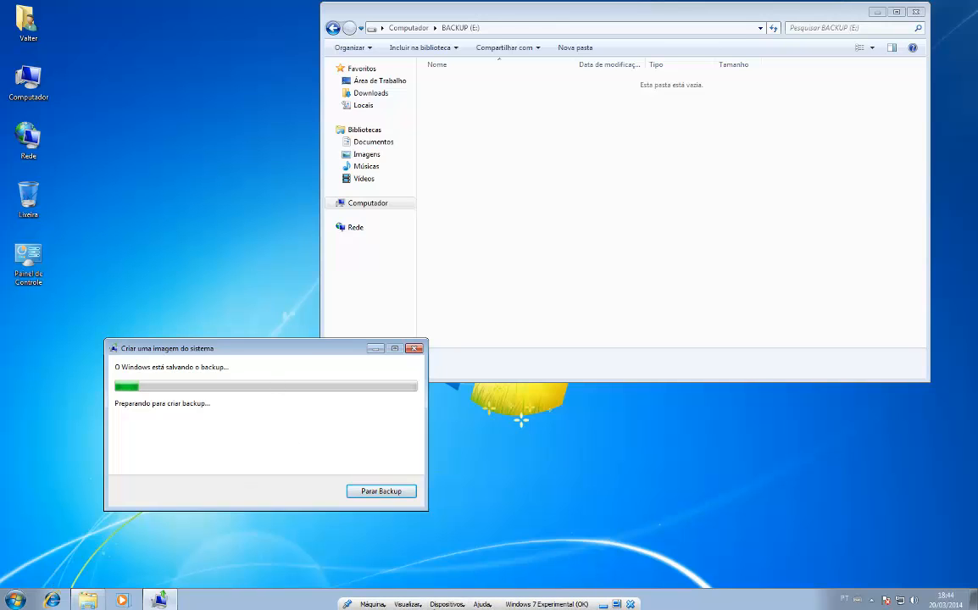
{"action": "left_click", "coordinate": [407, 604]}
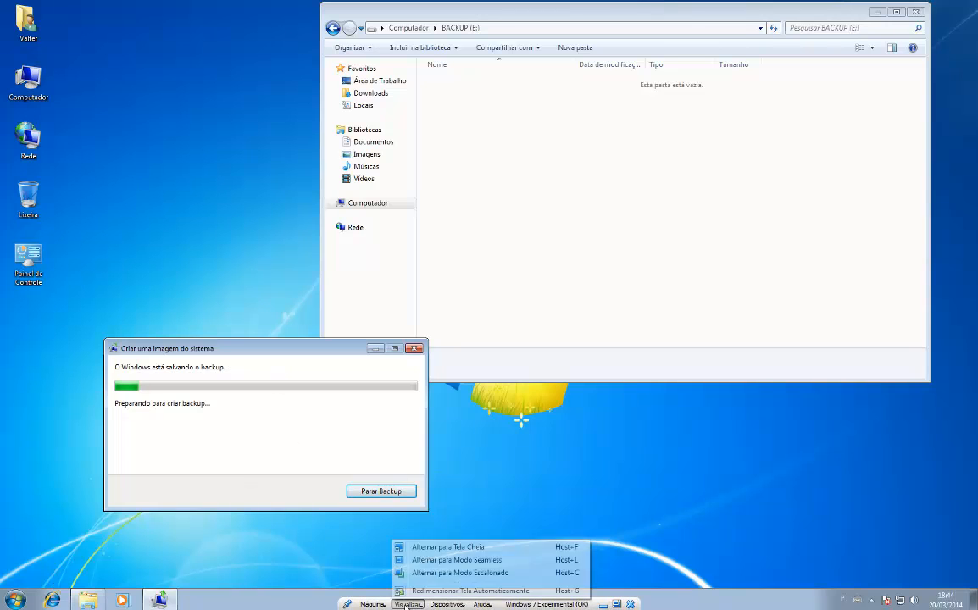
{"action": "left_click", "coordinate": [447, 547]}
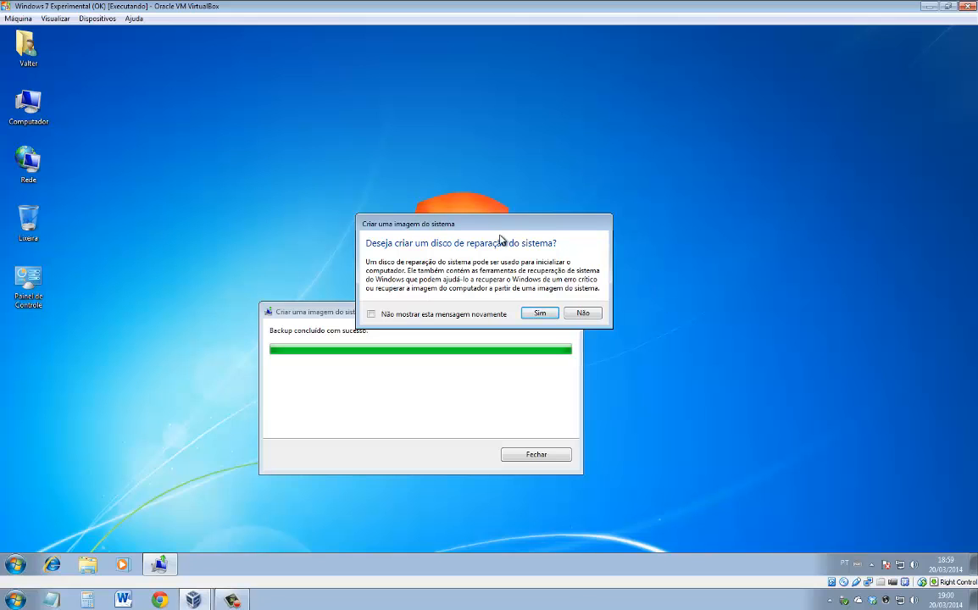
Decline creating a system repair disc and close the completed system image window.
{"action": "left_click_drag", "start_coordinate": [497, 223], "coordinate": [493, 161]}
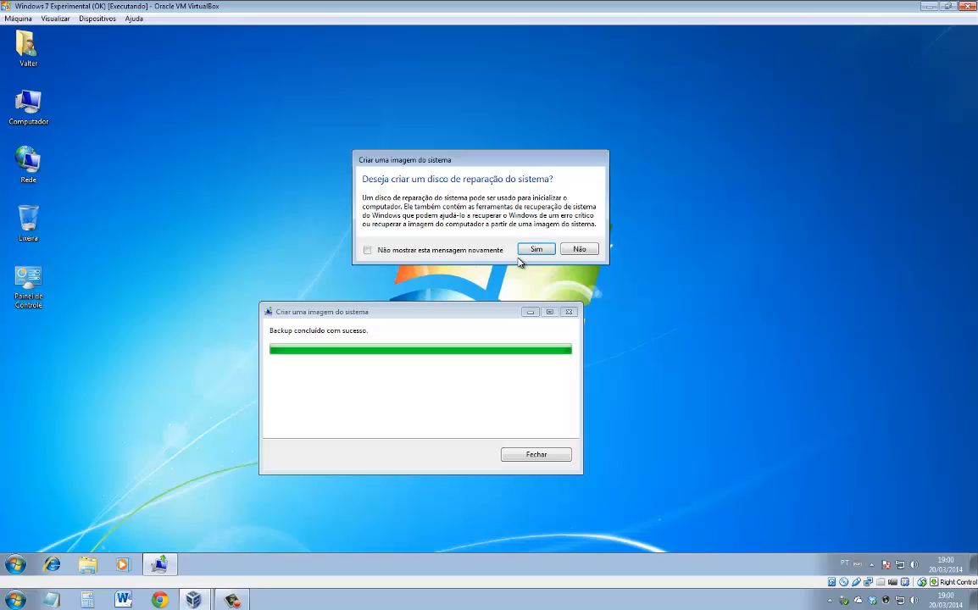
{"action": "left_click", "coordinate": [579, 249]}
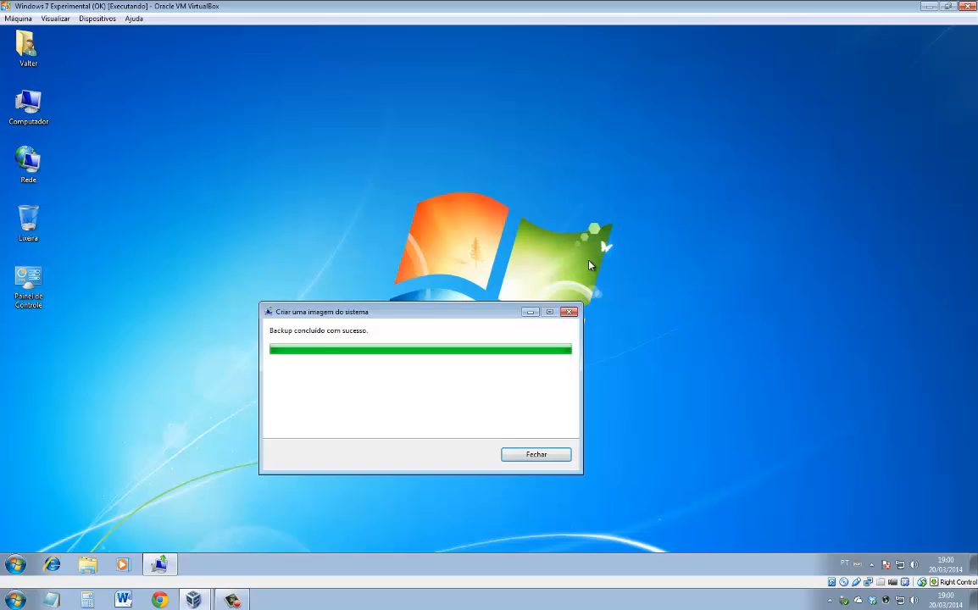
{"action": "left_click", "coordinate": [538, 457]}
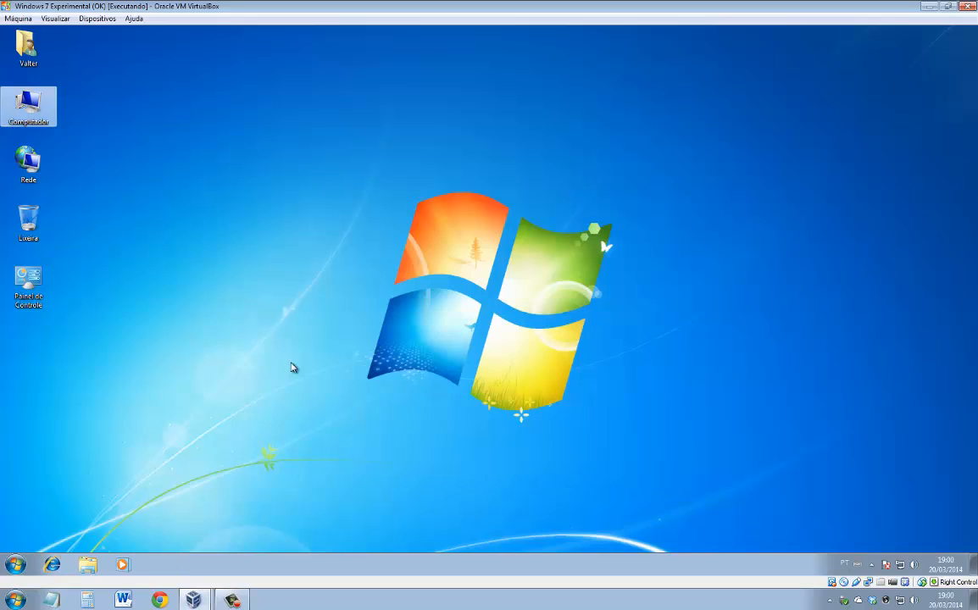
Open the BACKUP (E:) drive and check the properties of the WindowsImageBackup folder.
{"action": "double_click", "coordinate": [33, 105]}
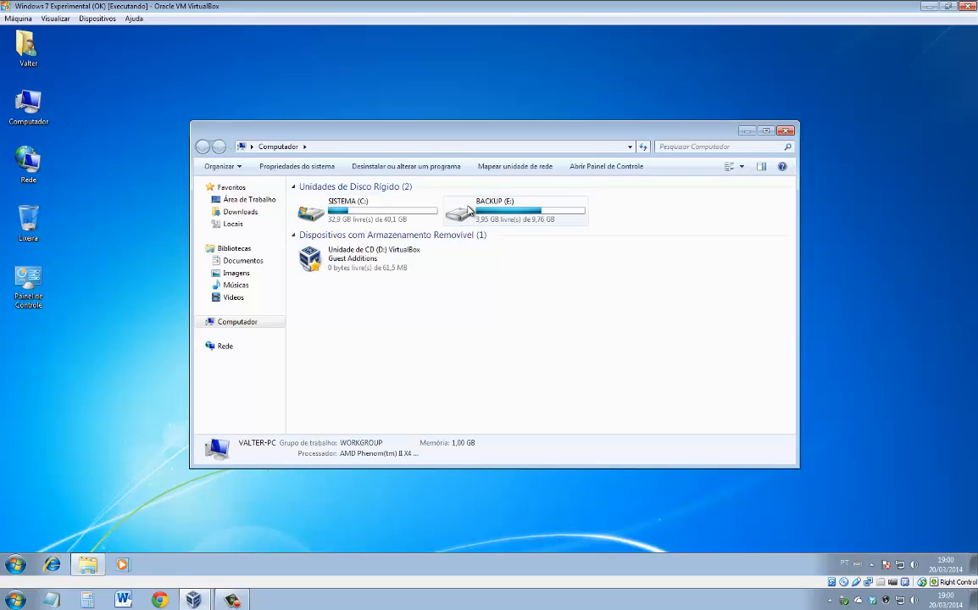
{"action": "double_click", "coordinate": [490, 215]}
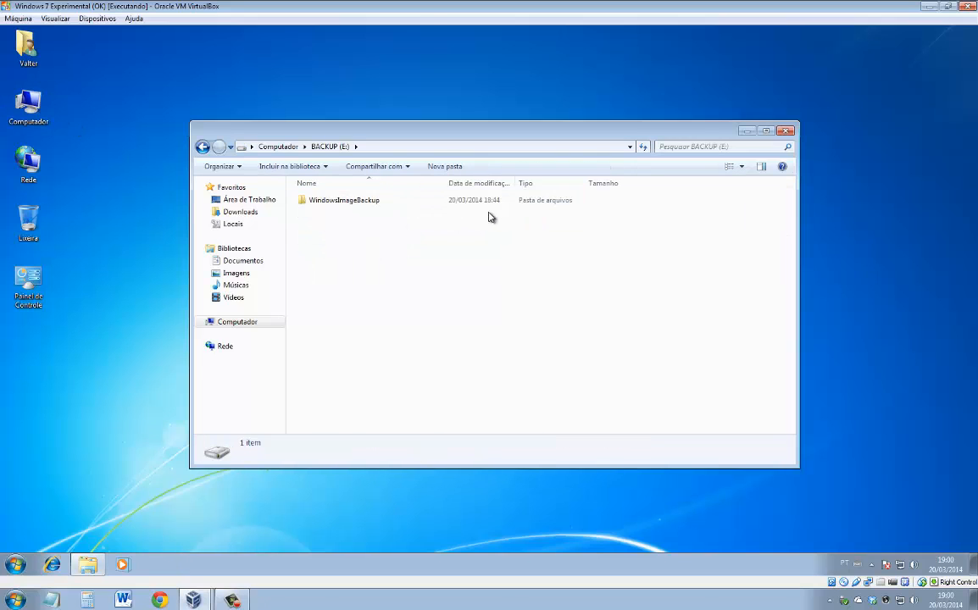
{"action": "left_click", "coordinate": [364, 204]}
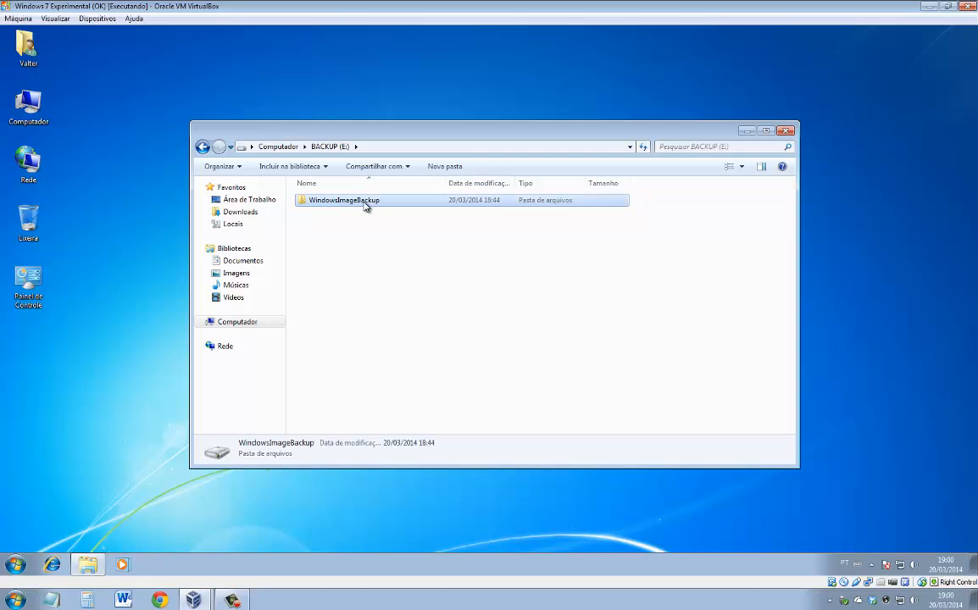
{"action": "right_click", "coordinate": [365, 204]}
{"action": "left_click", "coordinate": [421, 373]}
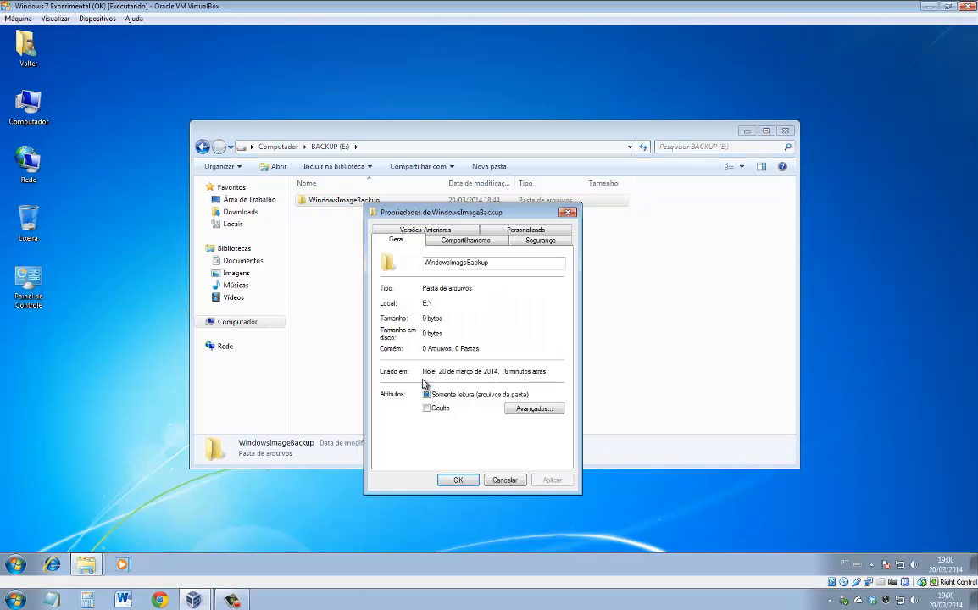
{"action": "left_click", "coordinate": [506, 480]}
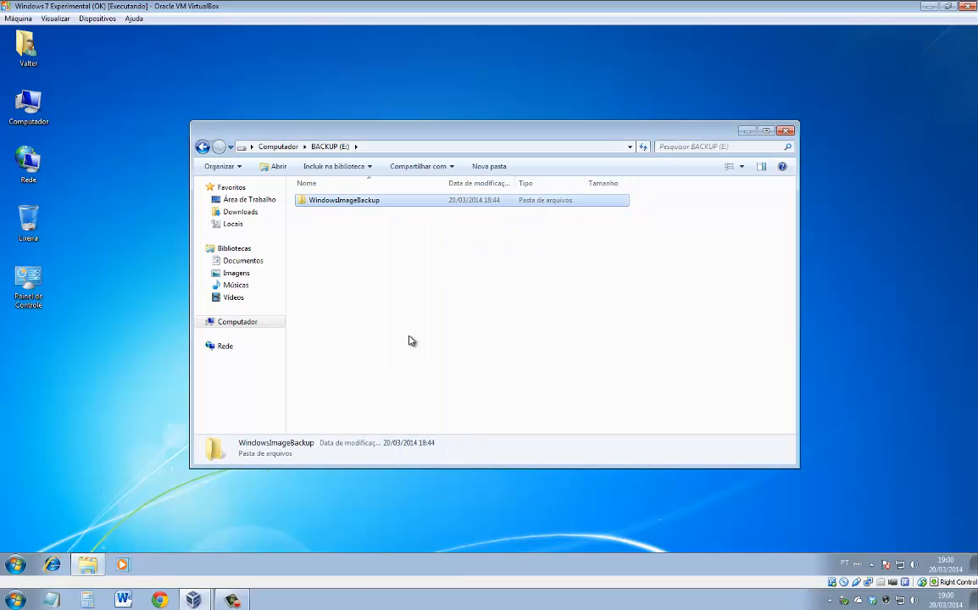
Open WindowsImageBackup, check the properties of the computer's folder inside it, and return to the root of BACKUP (E:).
{"action": "double_click", "coordinate": [341, 205]}
{"action": "left_click", "coordinate": [487, 311]}
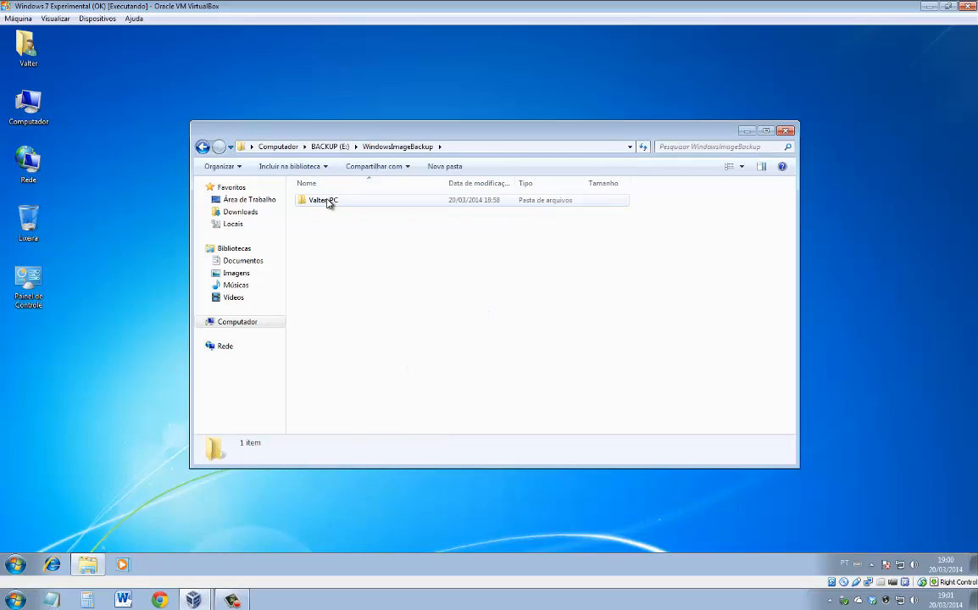
{"action": "right_click", "coordinate": [327, 201]}
{"action": "left_click", "coordinate": [370, 369]}
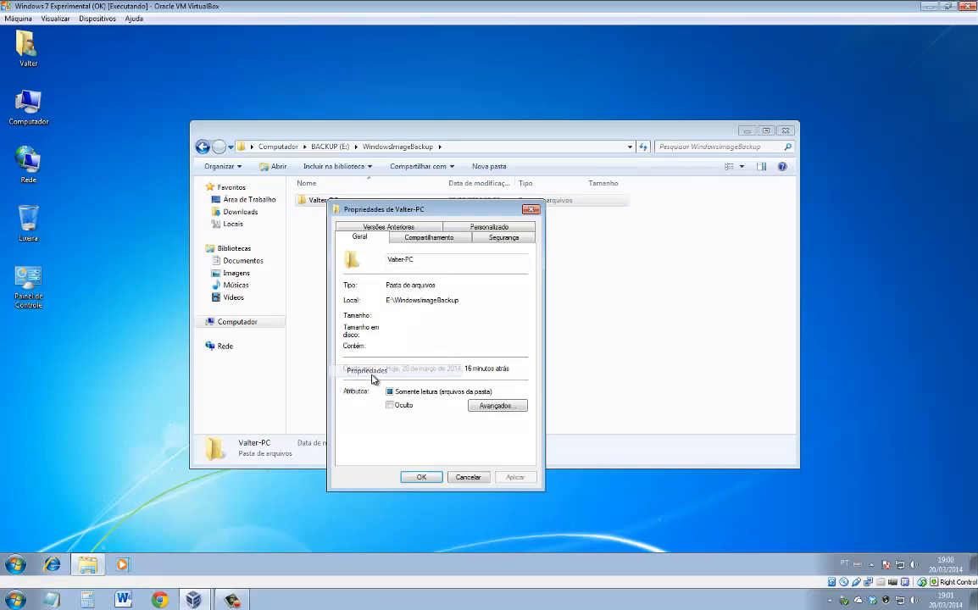
{"action": "left_click", "coordinate": [468, 477]}
{"action": "left_click", "coordinate": [202, 147]}
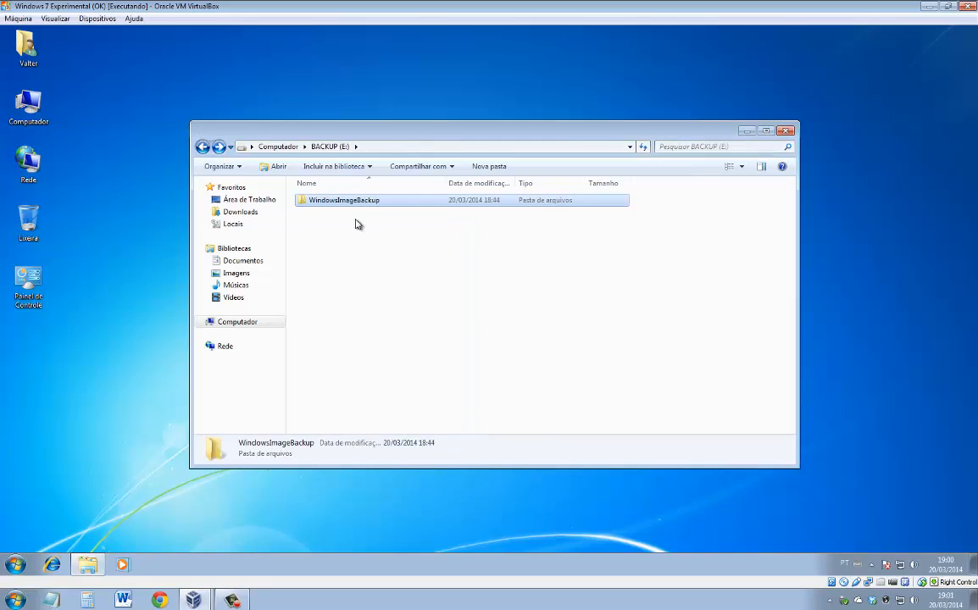
Check the properties of the WindowsImageBackup folder again and return to the Computer drive overview.
{"action": "right_click", "coordinate": [346, 203]}
{"action": "left_click", "coordinate": [400, 375]}
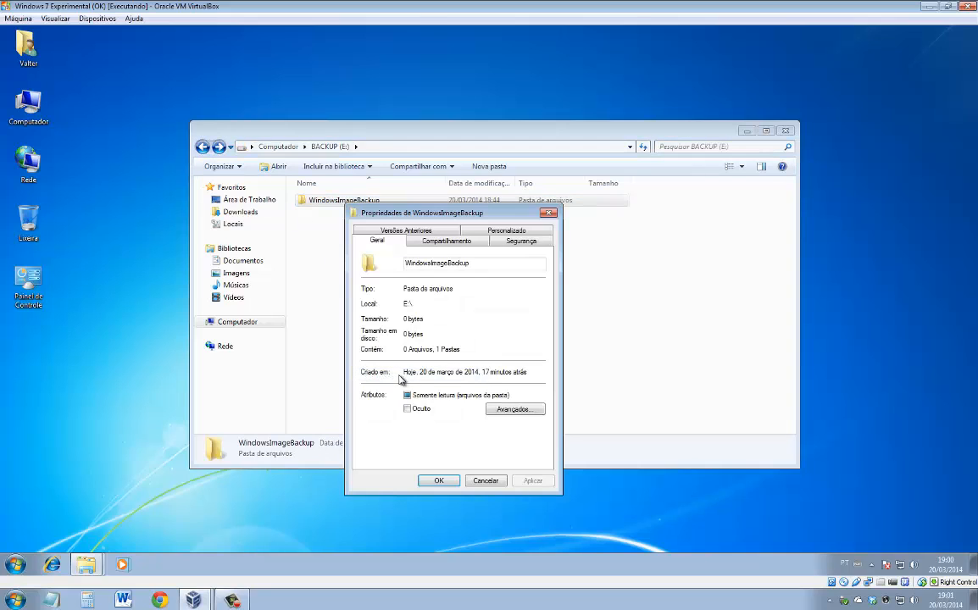
{"action": "left_click", "coordinate": [483, 480]}
{"action": "left_click", "coordinate": [201, 147]}
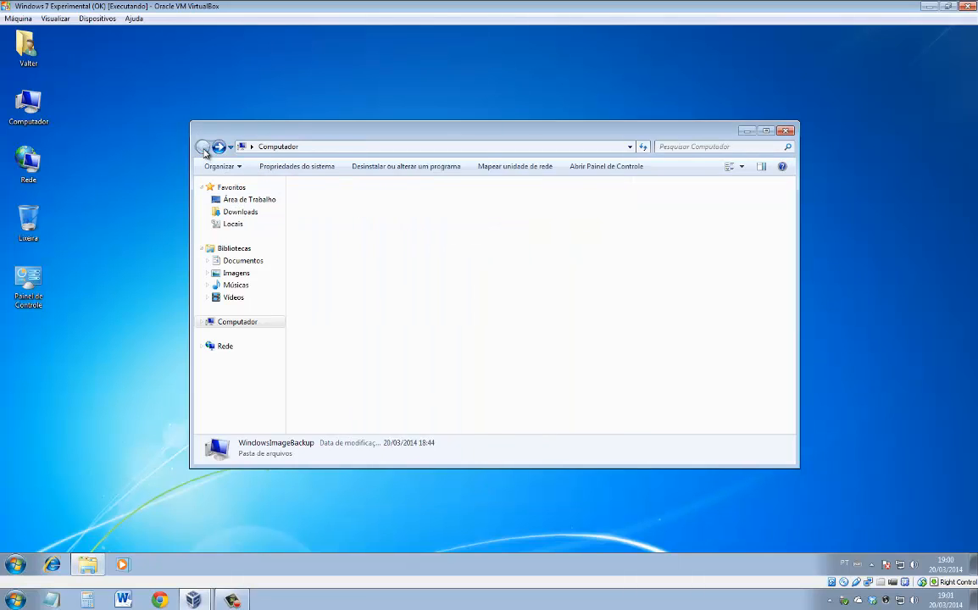
Check the used and free space of the BACKUP (E:) drive in its properties and close the Explorer window.
{"action": "right_click", "coordinate": [490, 218]}
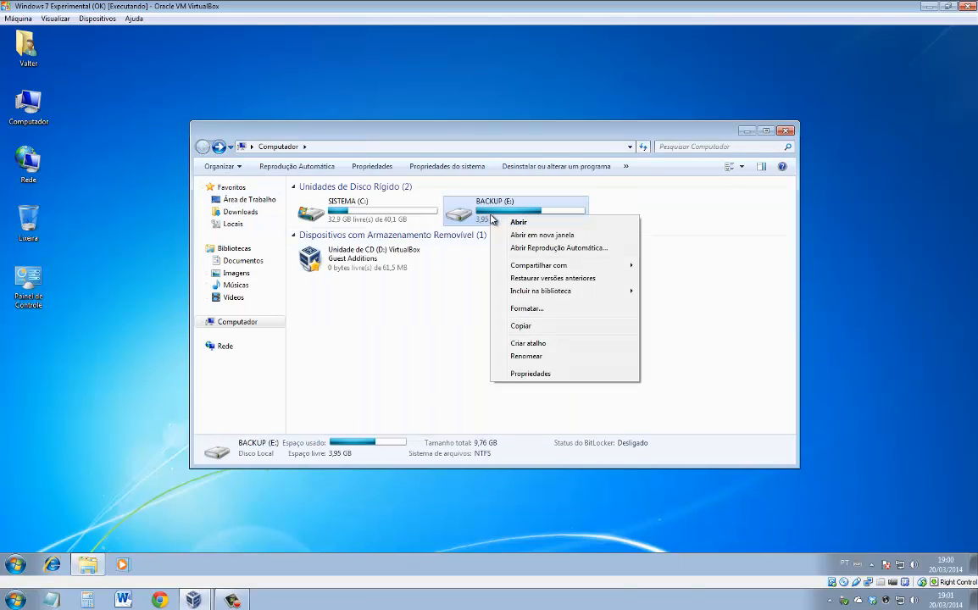
{"action": "left_click", "coordinate": [530, 374]}
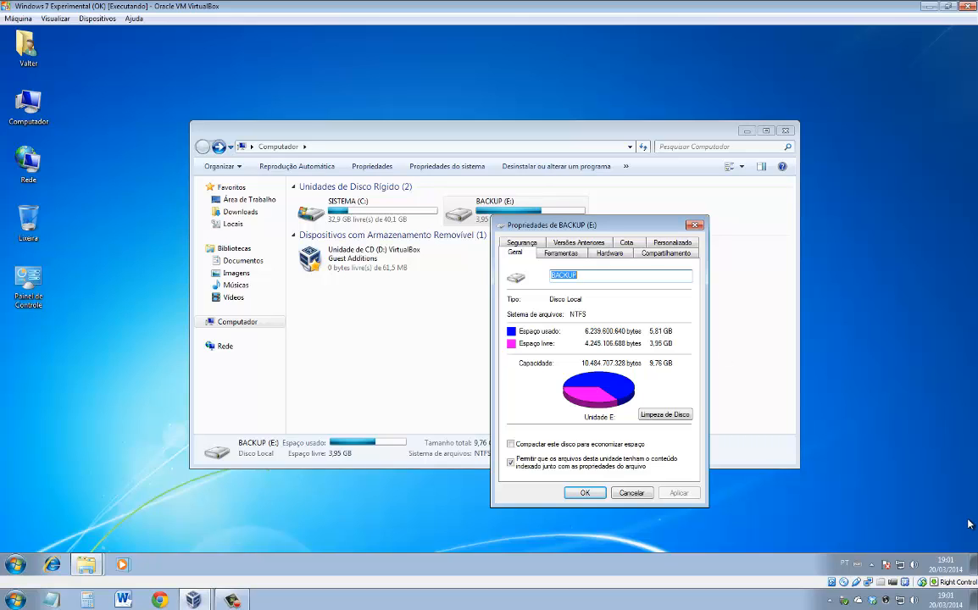
{"action": "left_click", "coordinate": [696, 225]}
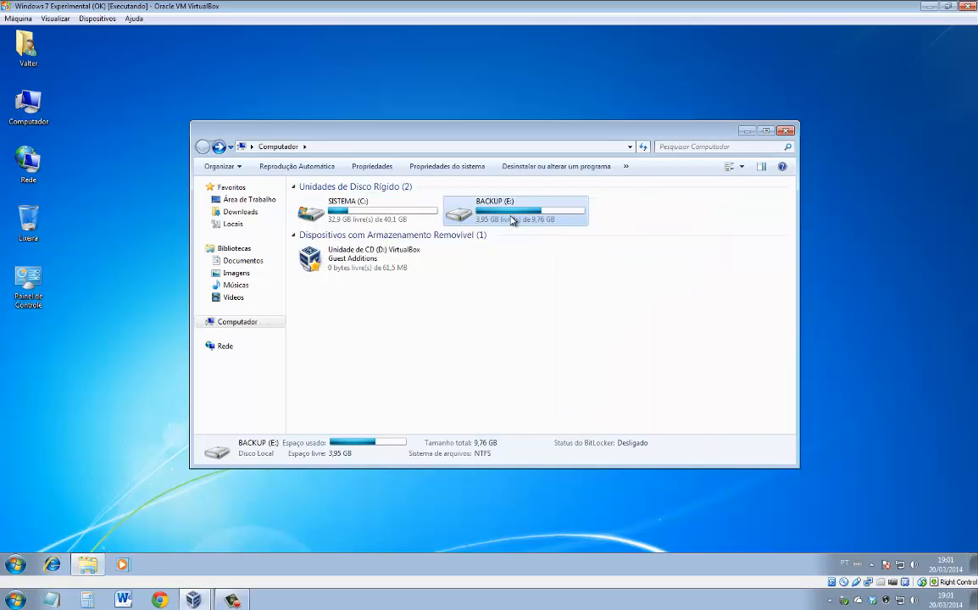
{"action": "mouse_move", "coordinate": [506, 223]}
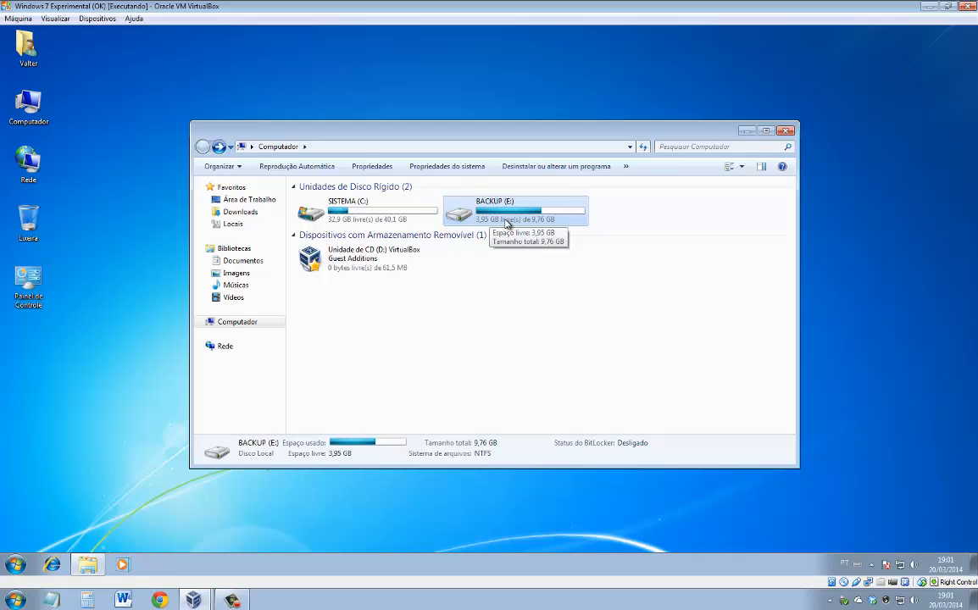
{"action": "left_click", "coordinate": [785, 131]}
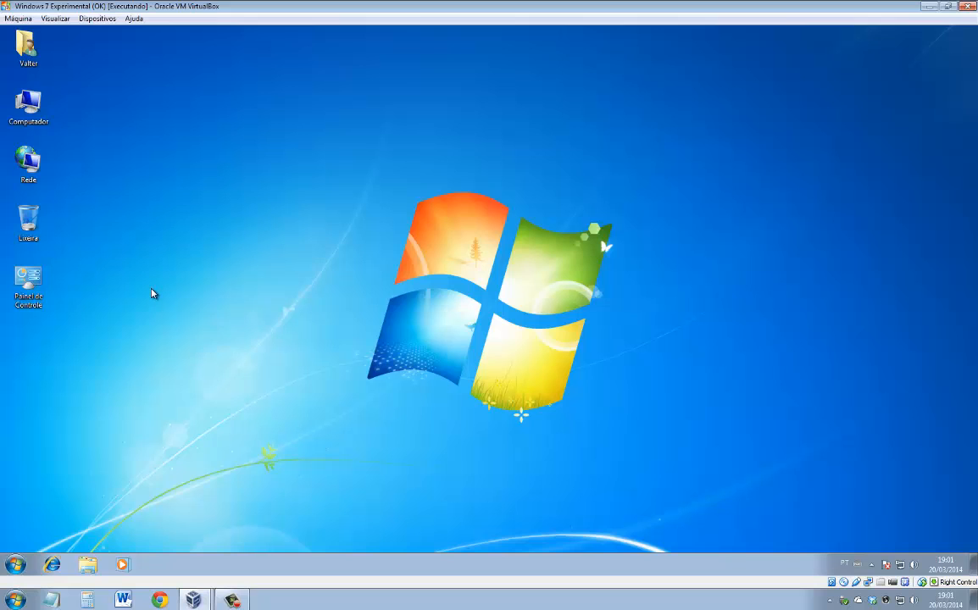
Create a new folder on the desktop with the default name and place it beside the user folder icon.
{"action": "right_click", "coordinate": [185, 152]}
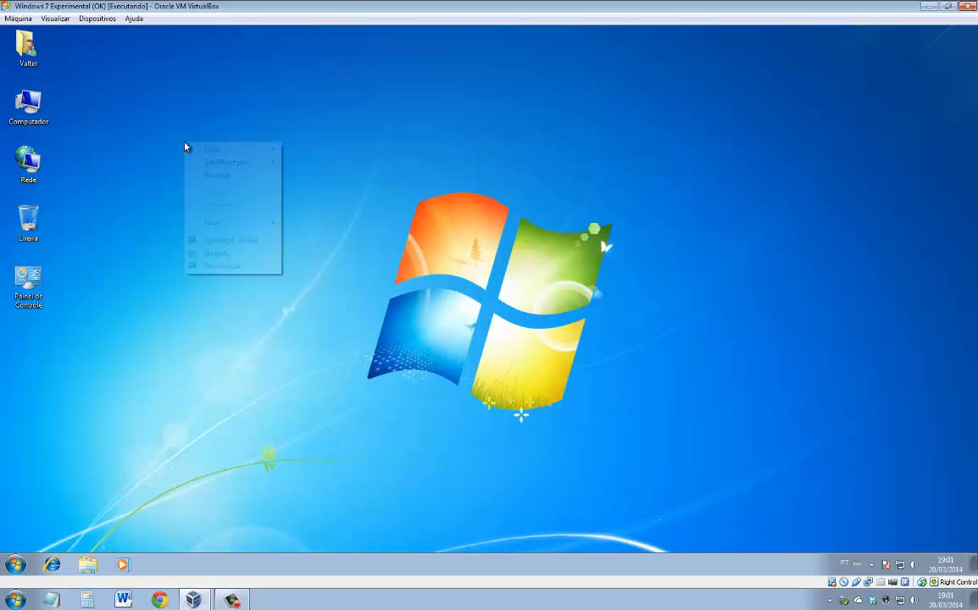
{"action": "left_click", "coordinate": [87, 170]}
{"action": "right_click", "coordinate": [259, 125]}
{"action": "mouse_move", "coordinate": [319, 208]}
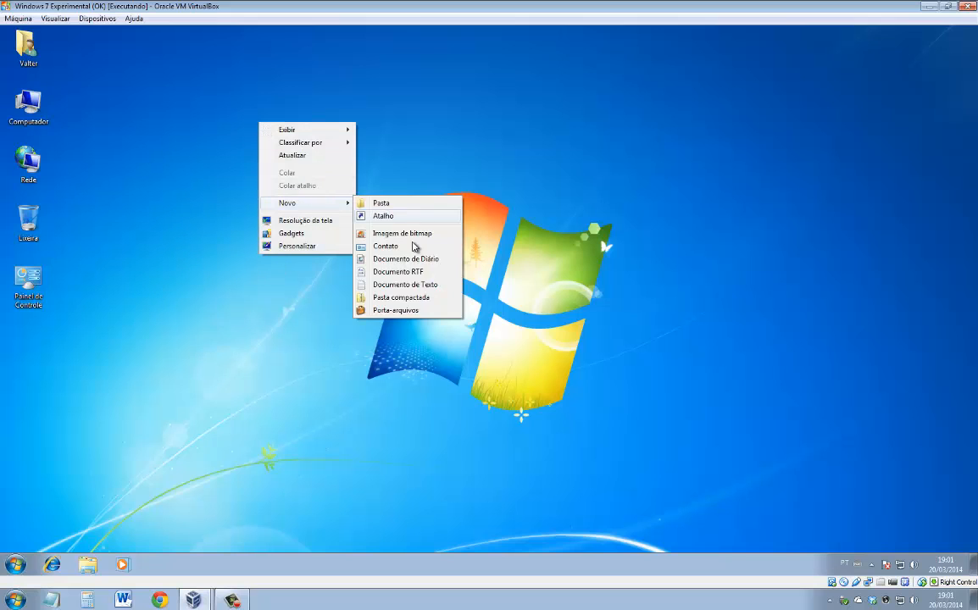
{"action": "left_click", "coordinate": [390, 210]}
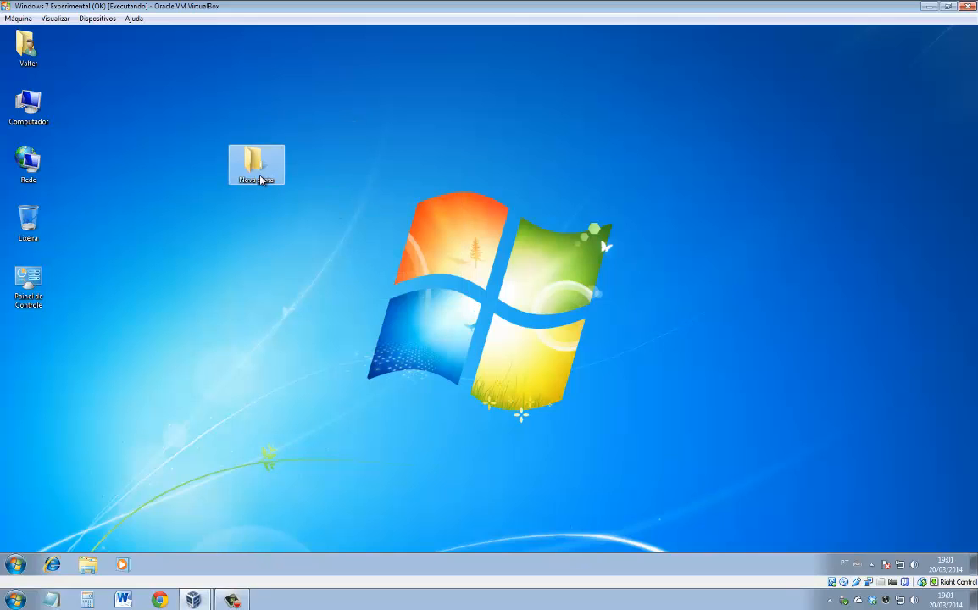
{"action": "left_click_drag", "start_coordinate": [262, 179], "coordinate": [117, 68]}
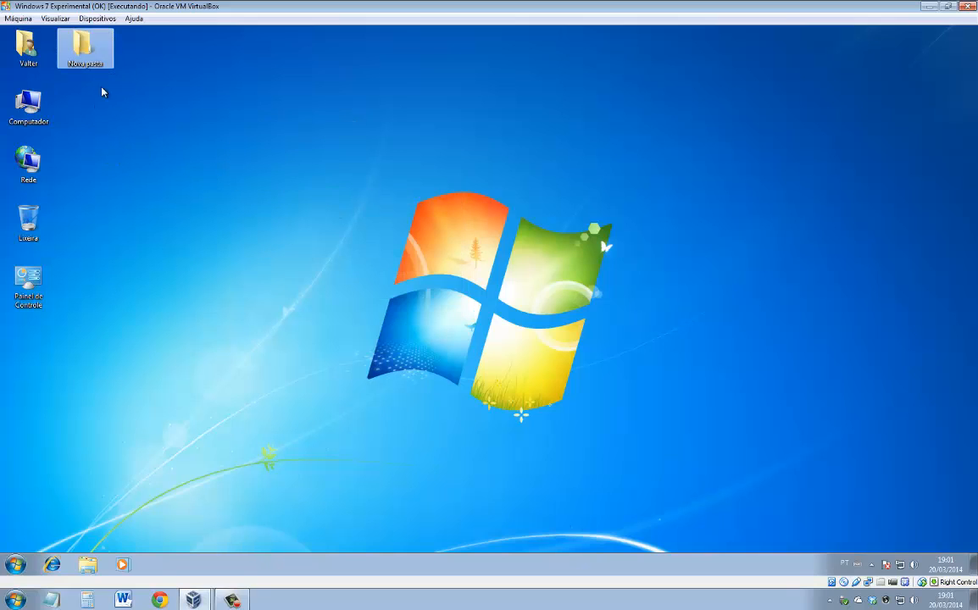
Apply the Brasil theme to the guest desktop and close the personalization window.
{"action": "right_click", "coordinate": [252, 142]}
{"action": "left_click", "coordinate": [297, 267]}
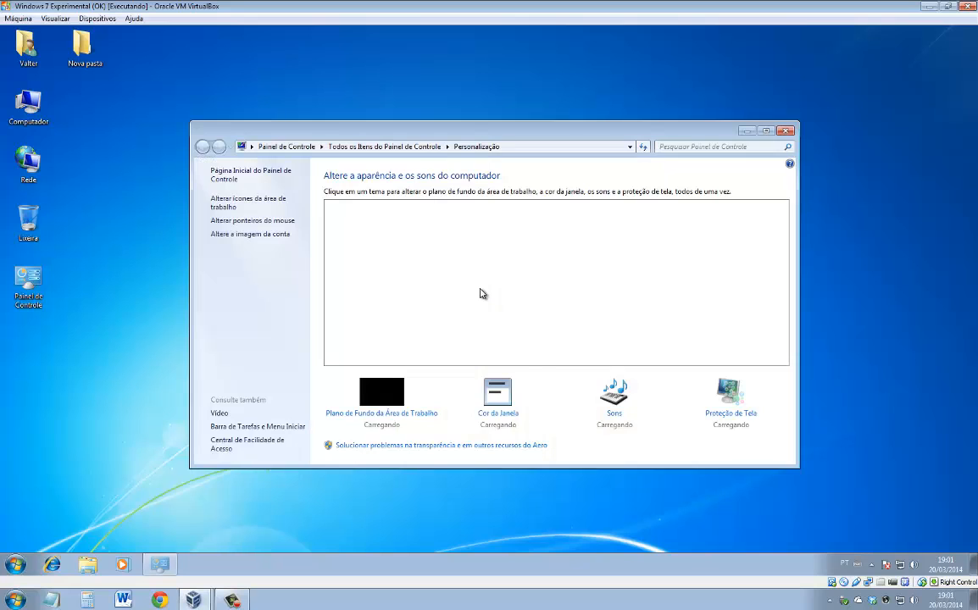
{"action": "left_click", "coordinate": [450, 243]}
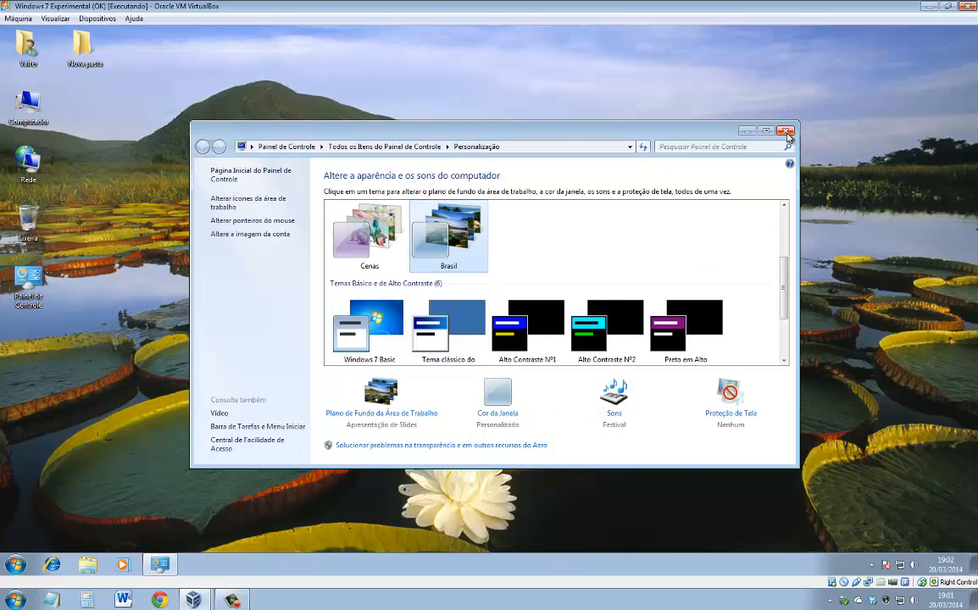
{"action": "left_click", "coordinate": [785, 132]}
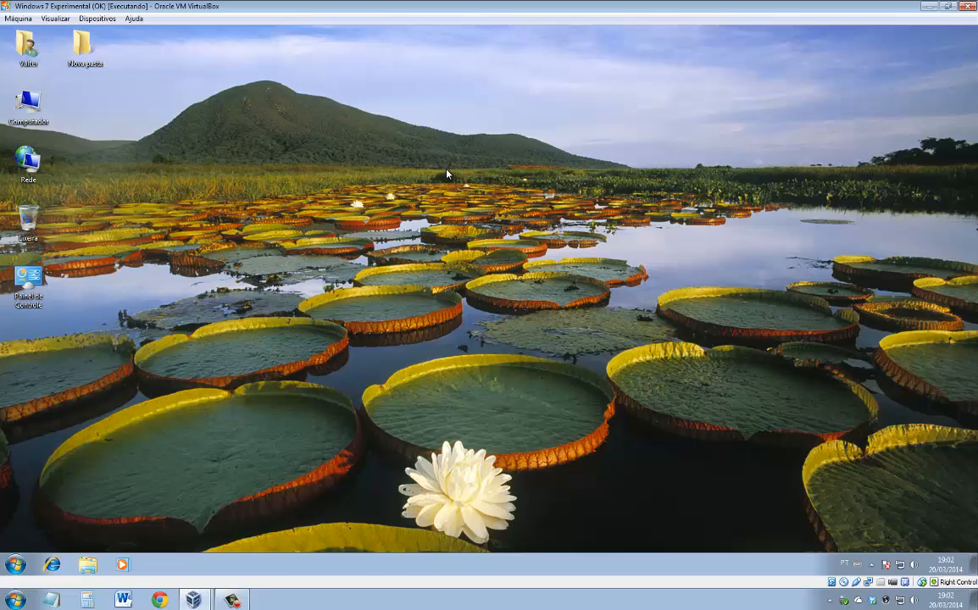
Attach the host drive E: as the virtual machine's CD/DVD device.
{"action": "left_click", "coordinate": [53, 19]}
{"action": "mouse_move", "coordinate": [29, 21]}
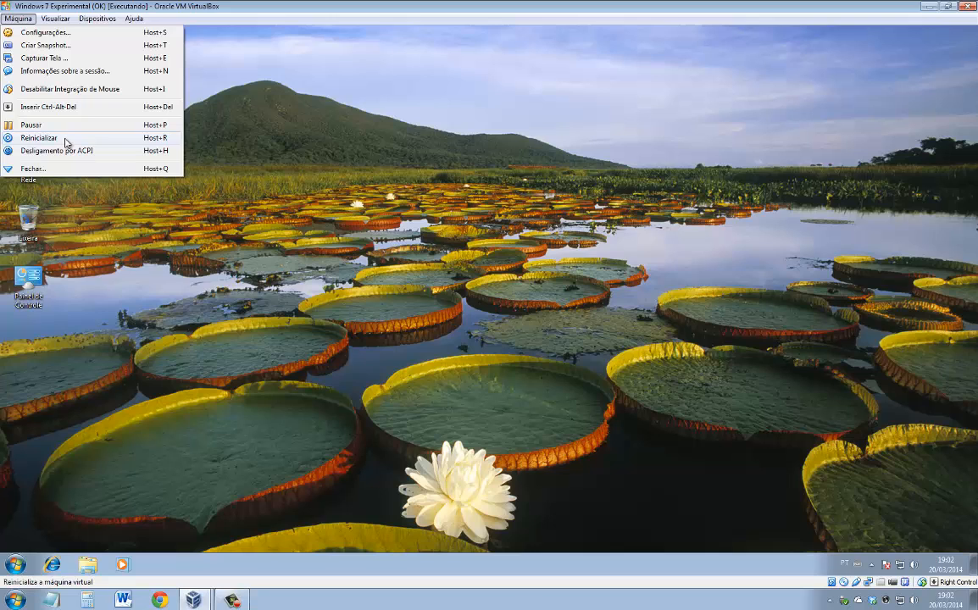
{"action": "left_click", "coordinate": [97, 18]}
{"action": "mouse_move", "coordinate": [132, 33]}
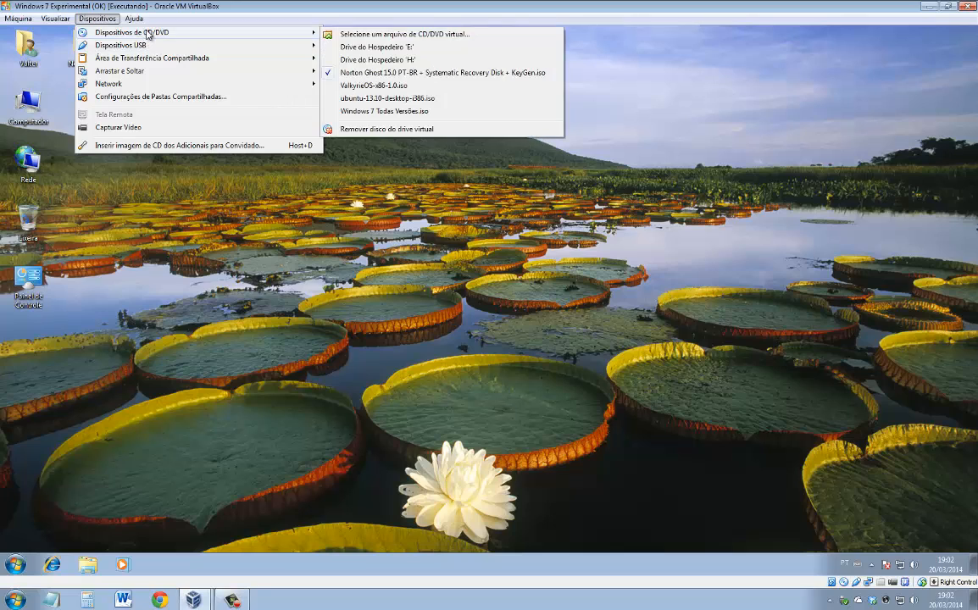
{"action": "left_click", "coordinate": [365, 48]}
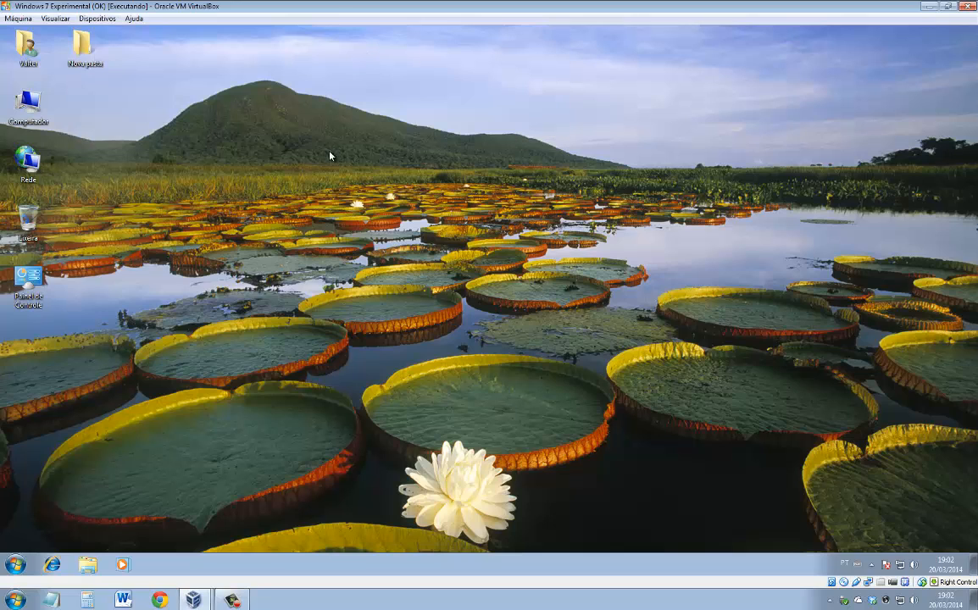
Reset the virtual machine and boot it from the Windows 7 installation DVD.
{"action": "left_click", "coordinate": [18, 17]}
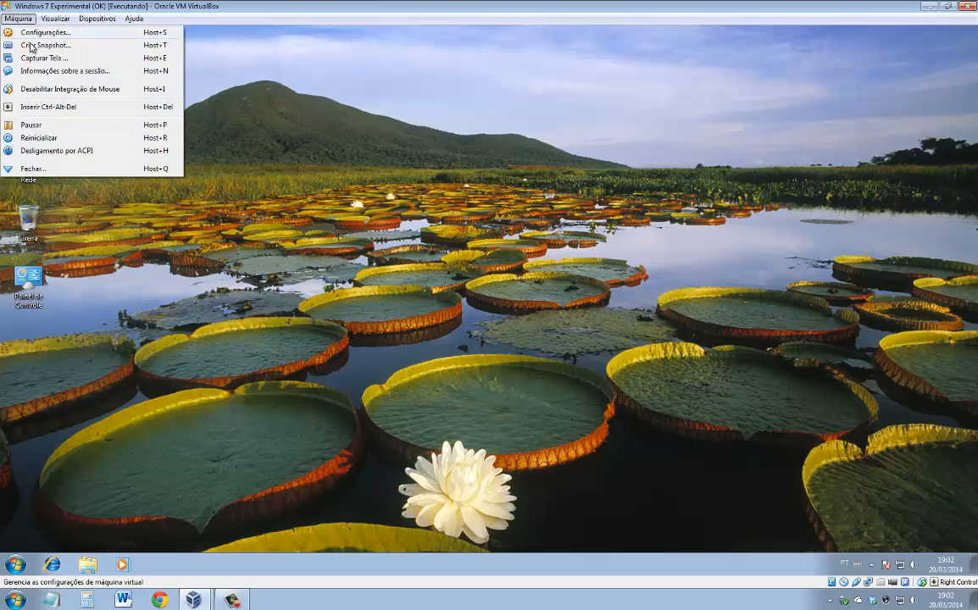
{"action": "left_click", "coordinate": [51, 137]}
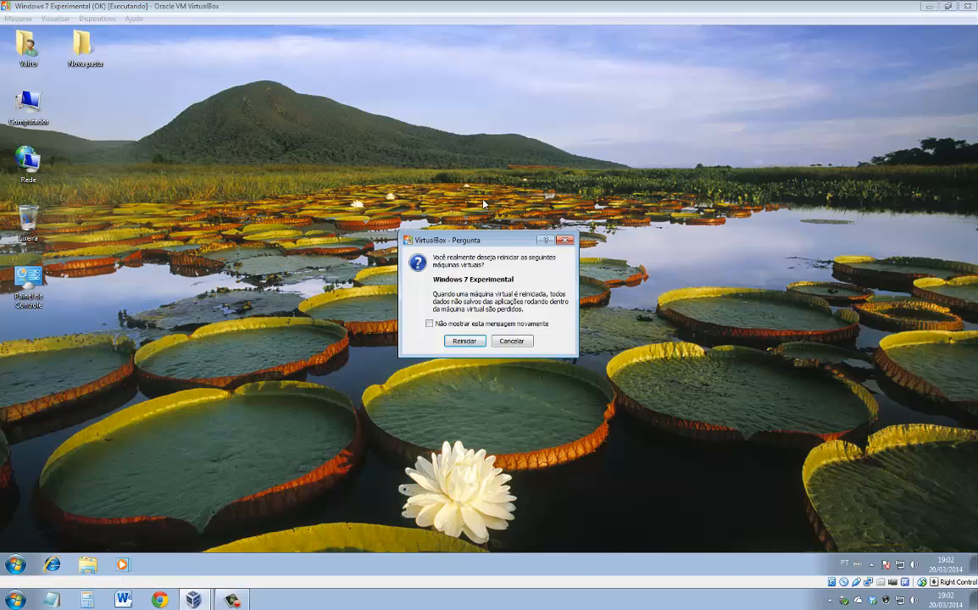
{"action": "left_click", "coordinate": [466, 341]}
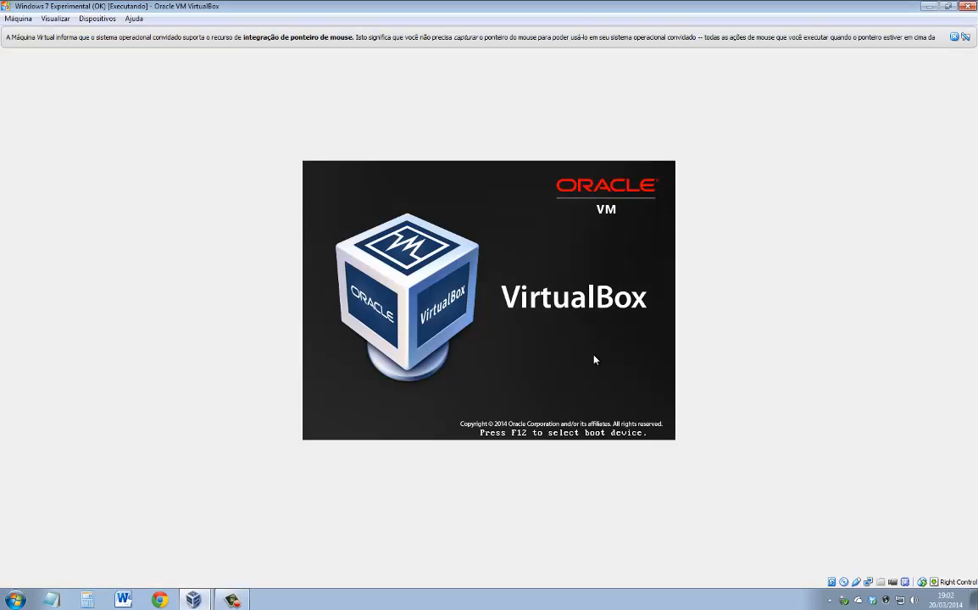
{"action": "left_click", "coordinate": [953, 36]}
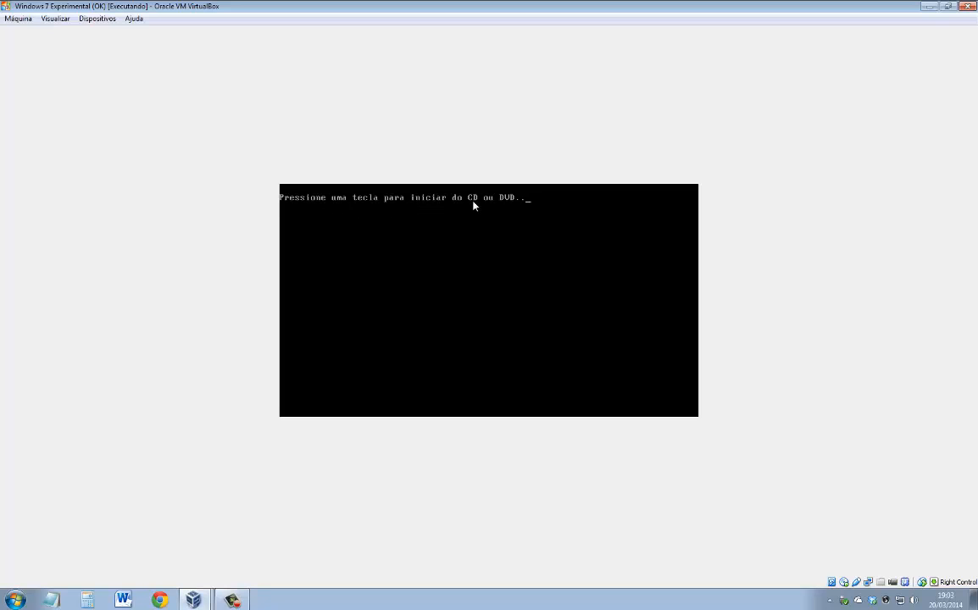
{"action": "key", "text": "Return"}
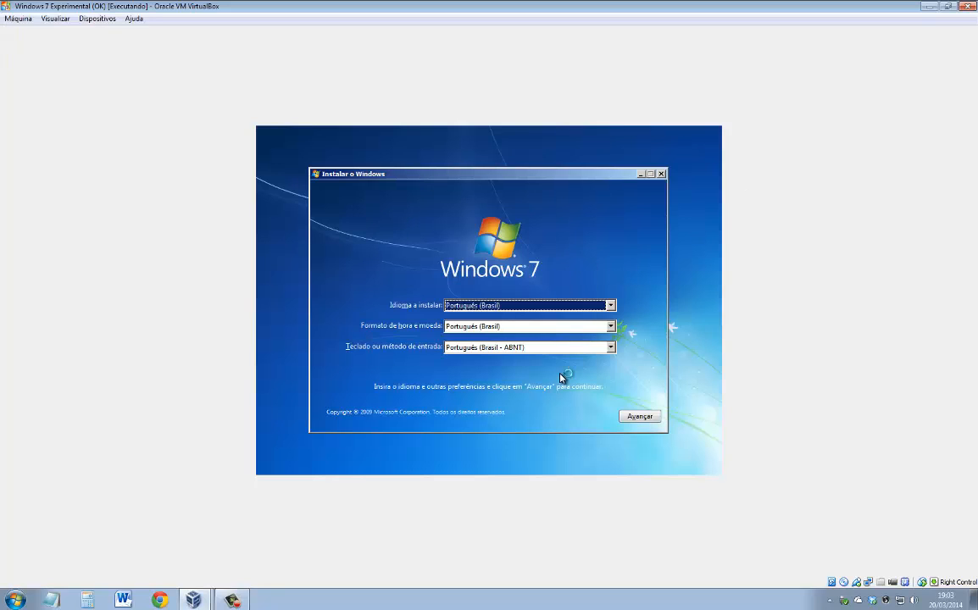
Set the keyboard layout to Português (Brasil - ABNT2) in Windows setup and choose to repair the computer.
{"action": "left_click", "coordinate": [557, 349]}
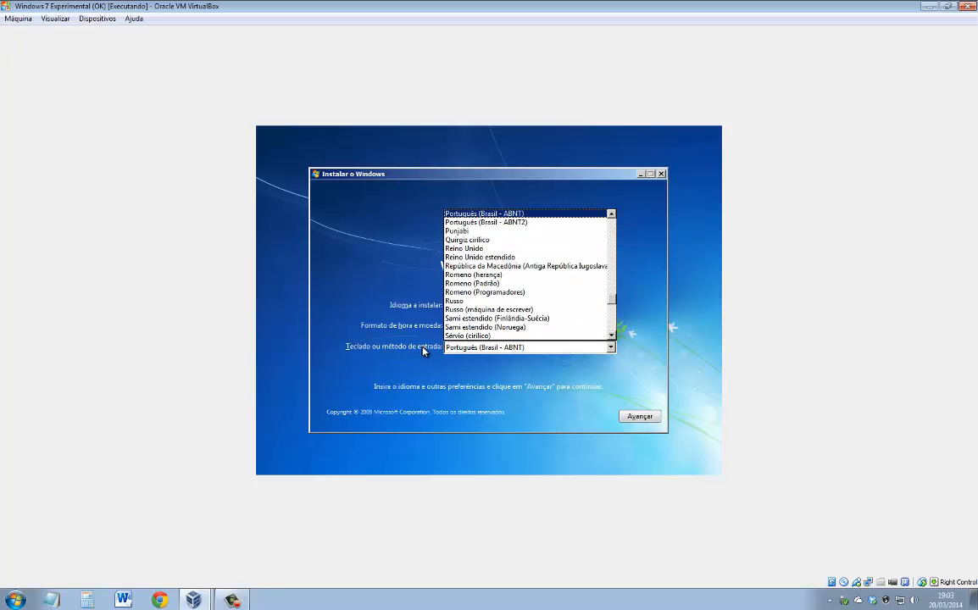
{"action": "left_click", "coordinate": [508, 223]}
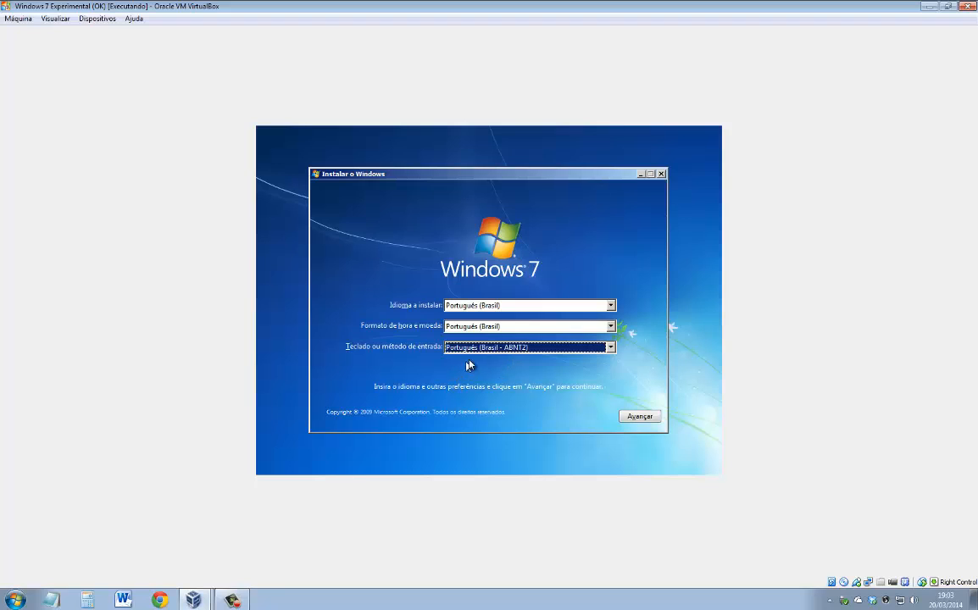
{"action": "left_click", "coordinate": [637, 416]}
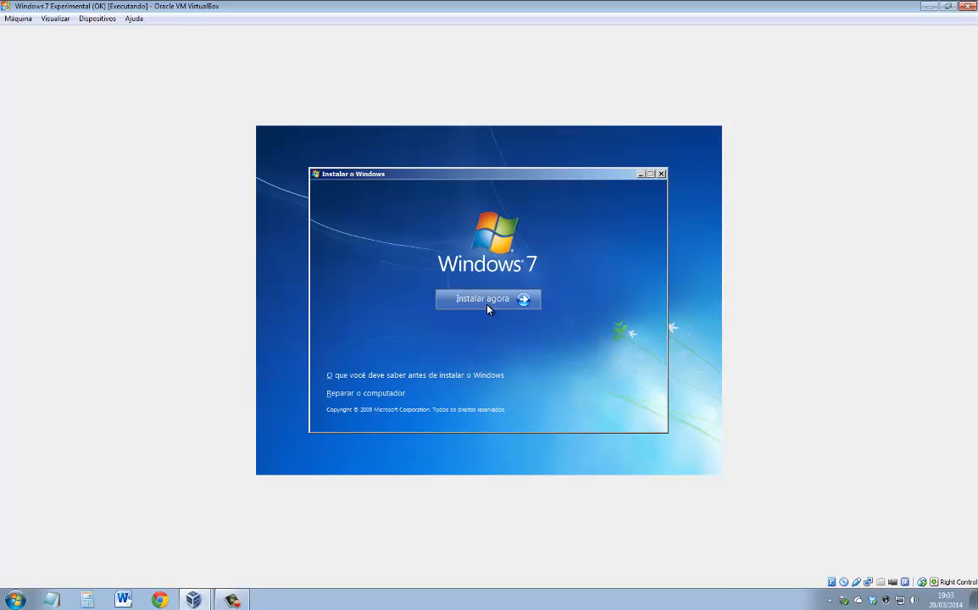
{"action": "left_click", "coordinate": [357, 394]}
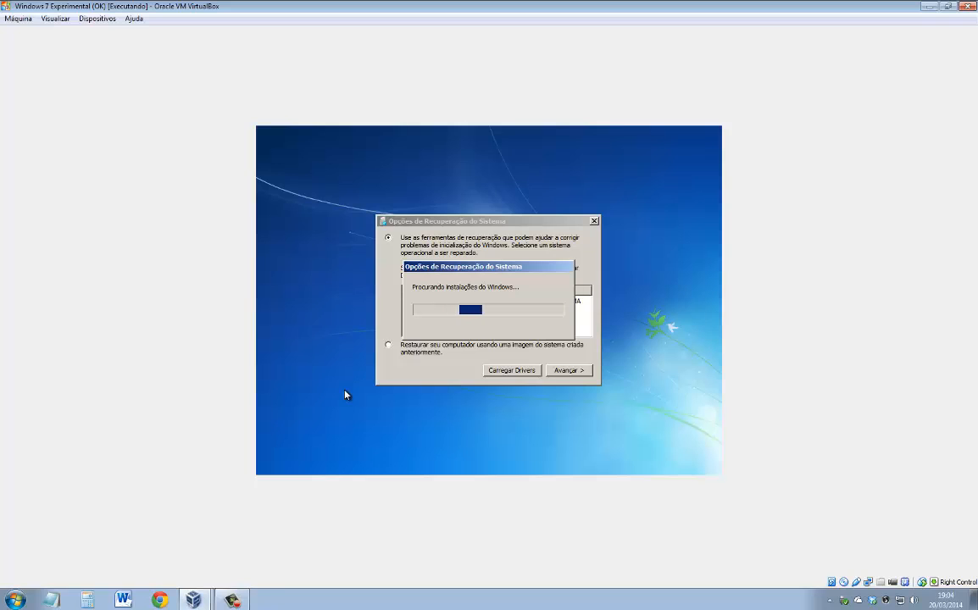
Choose to restore the computer from a system image, using the most recent available image on BACKUP (E:).
{"action": "left_click_drag", "start_coordinate": [508, 270], "coordinate": [482, 177]}
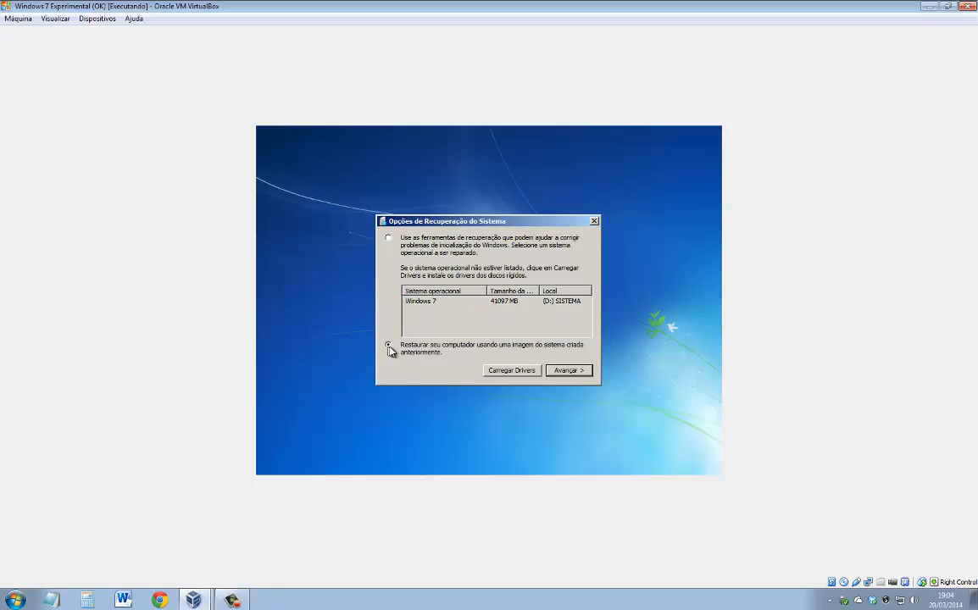
{"action": "left_click", "coordinate": [389, 347]}
{"action": "left_click", "coordinate": [562, 371]}
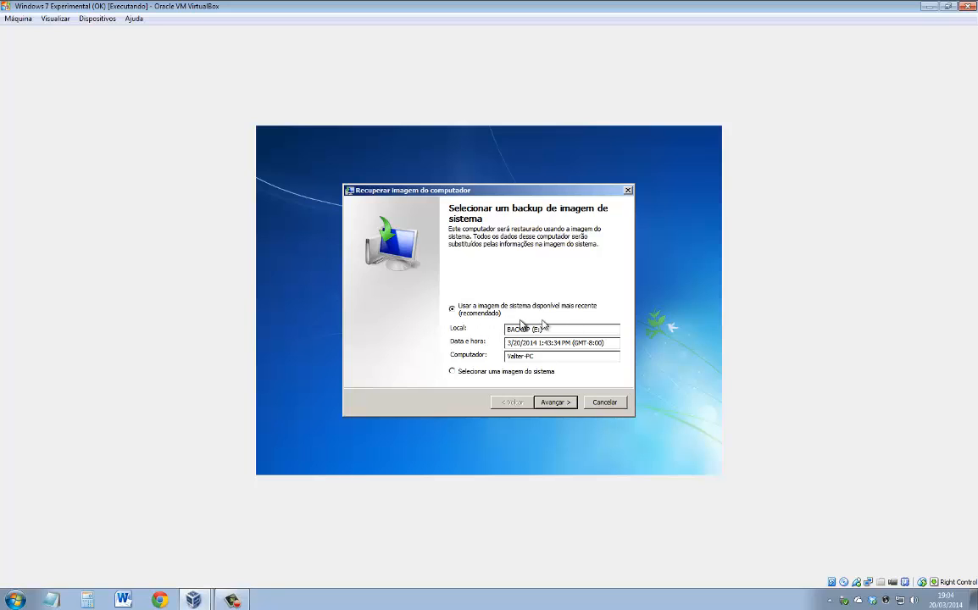
{"action": "left_click", "coordinate": [556, 403]}
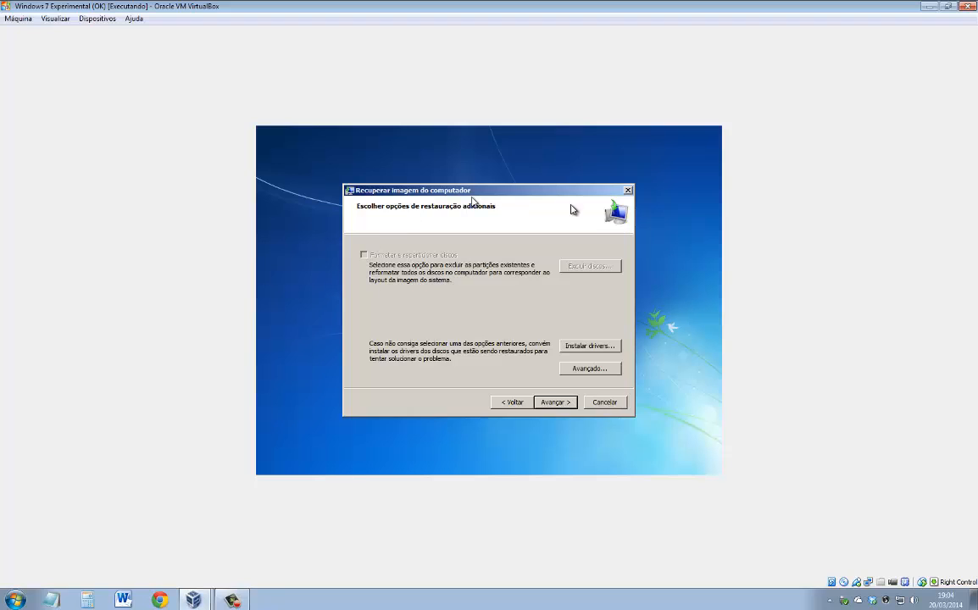
Keep the default additional restore options, start the image restoration and confirm replacing all data on the restored drives.
{"action": "left_click", "coordinate": [555, 403]}
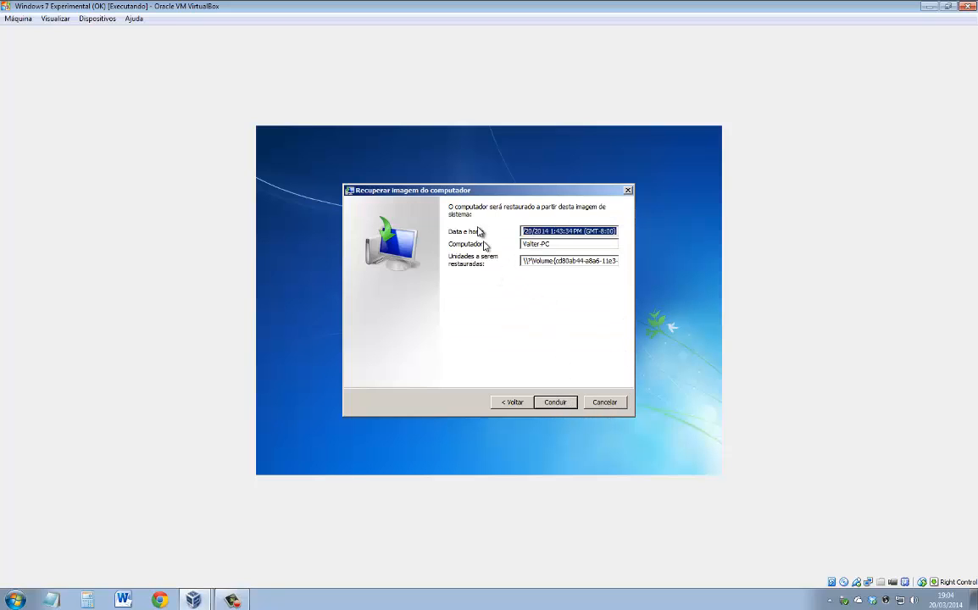
{"action": "left_click", "coordinate": [559, 404]}
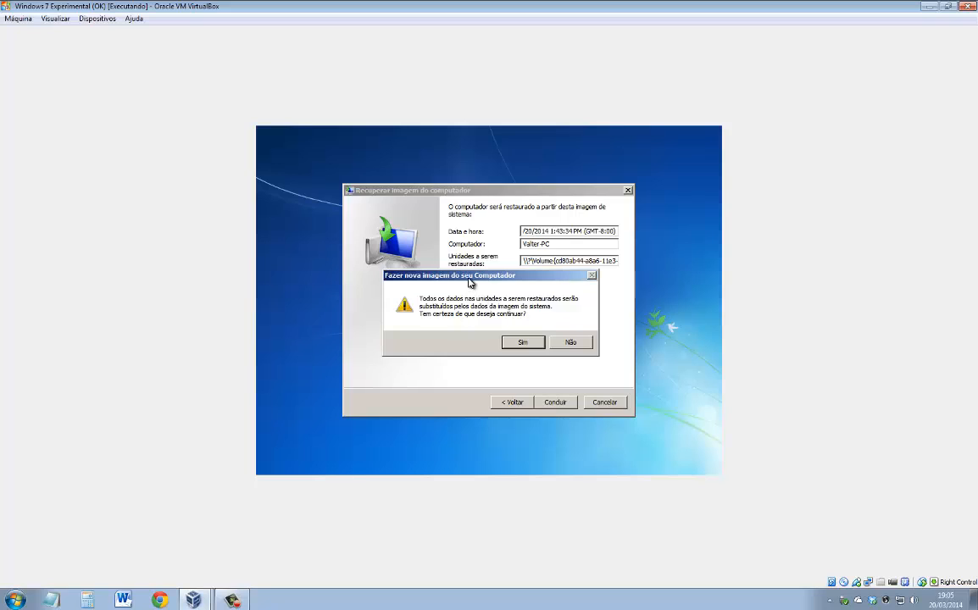
{"action": "left_click_drag", "start_coordinate": [467, 278], "coordinate": [399, 279]}
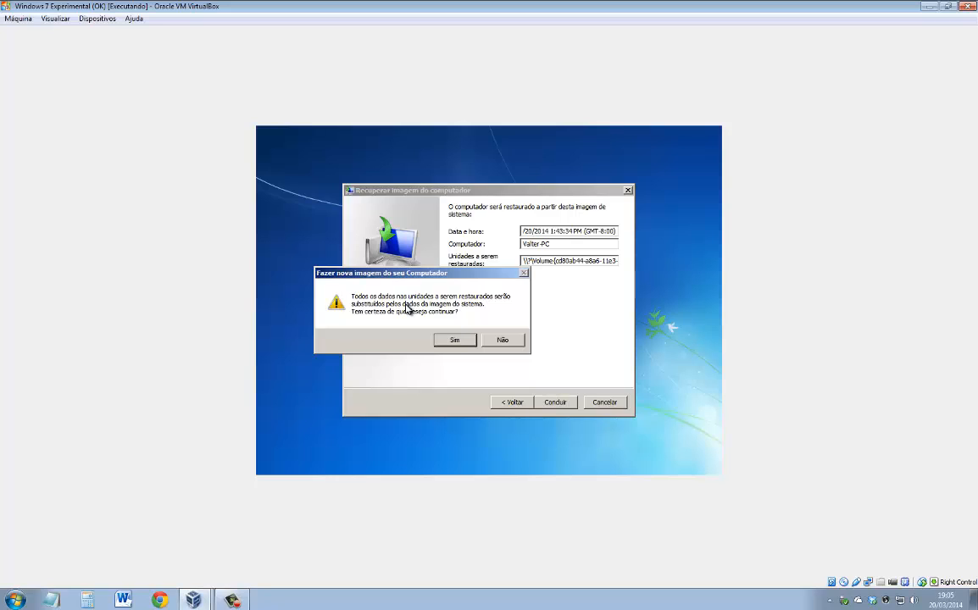
{"action": "left_click", "coordinate": [451, 341]}
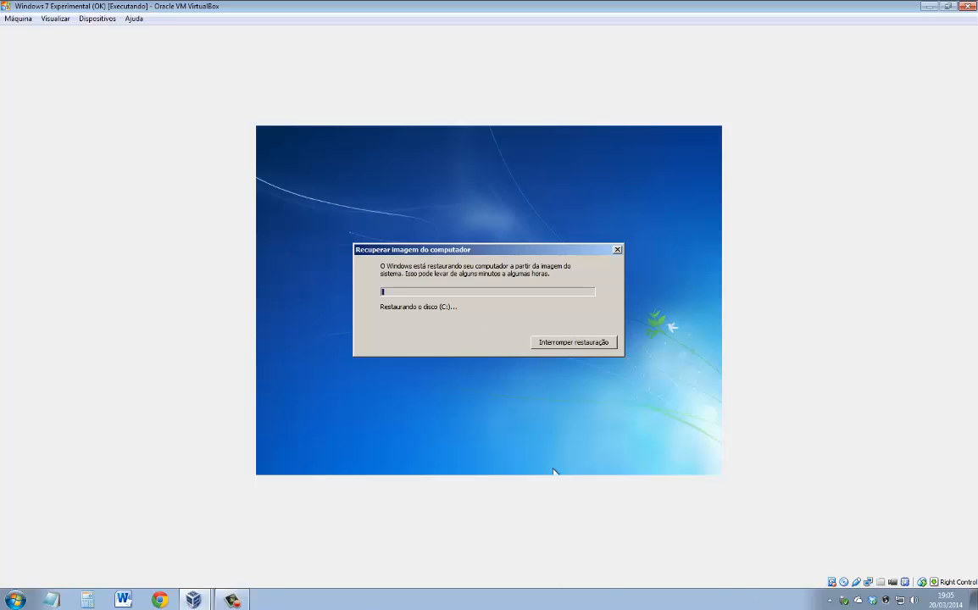
{"action": "left_click", "coordinate": [232, 600]}
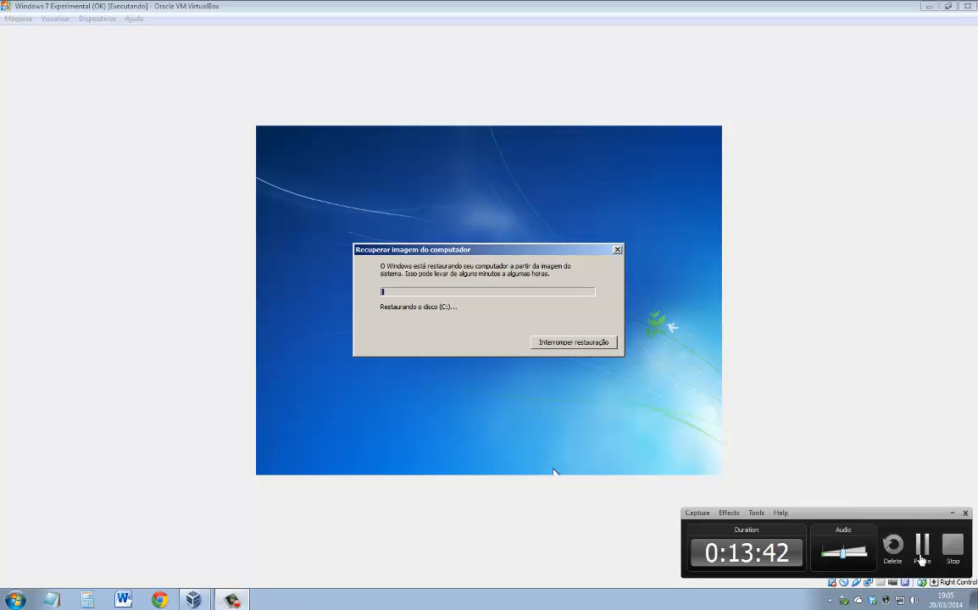
{"action": "left_click", "coordinate": [921, 559]}
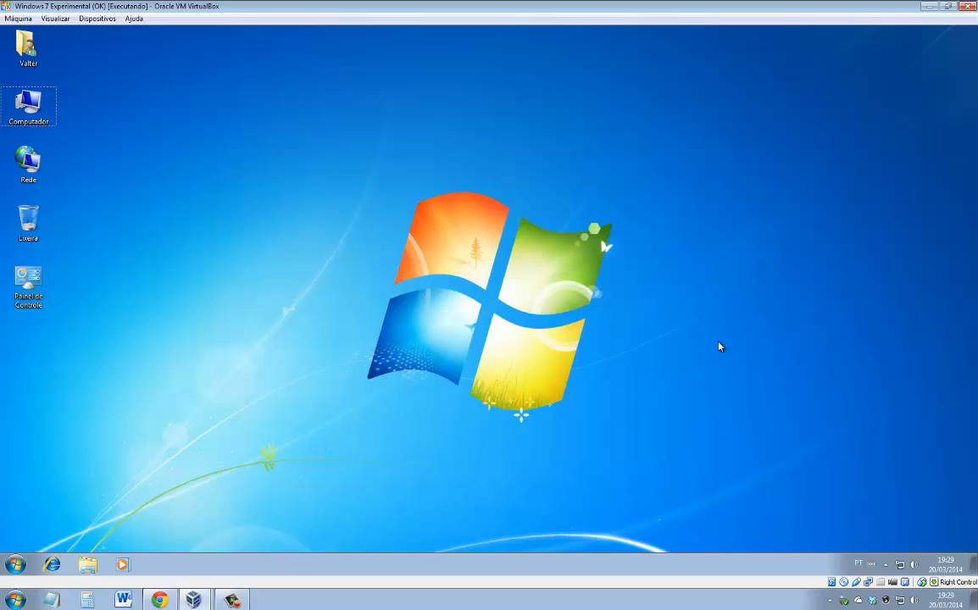
{"action": "left_click", "coordinate": [230, 599]}
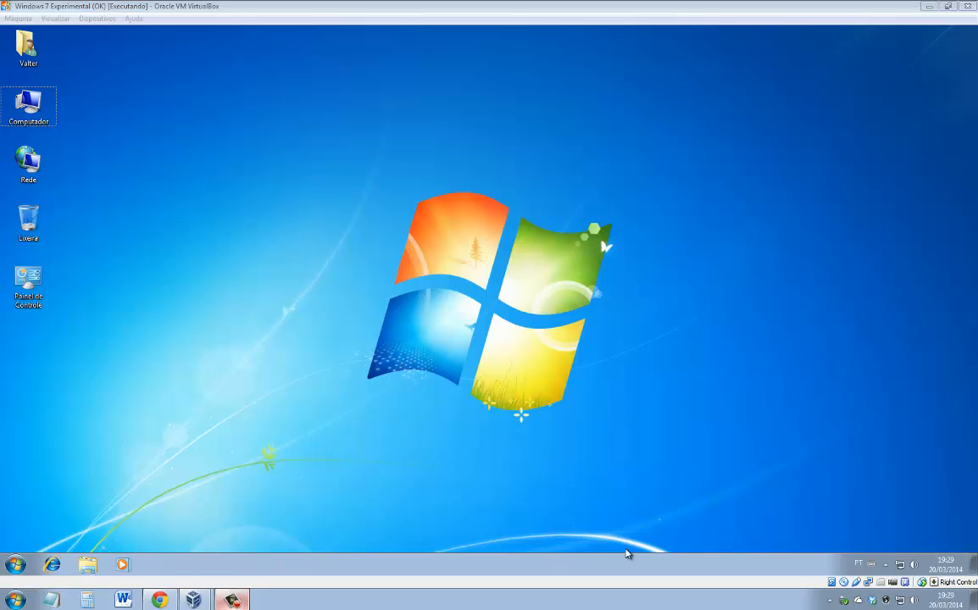
{"action": "left_click", "coordinate": [819, 519]}
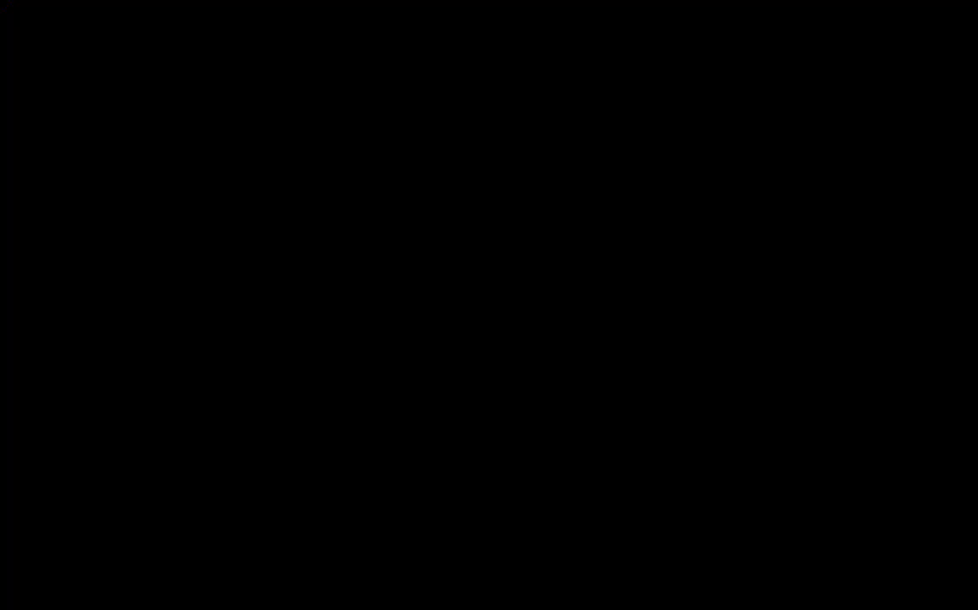